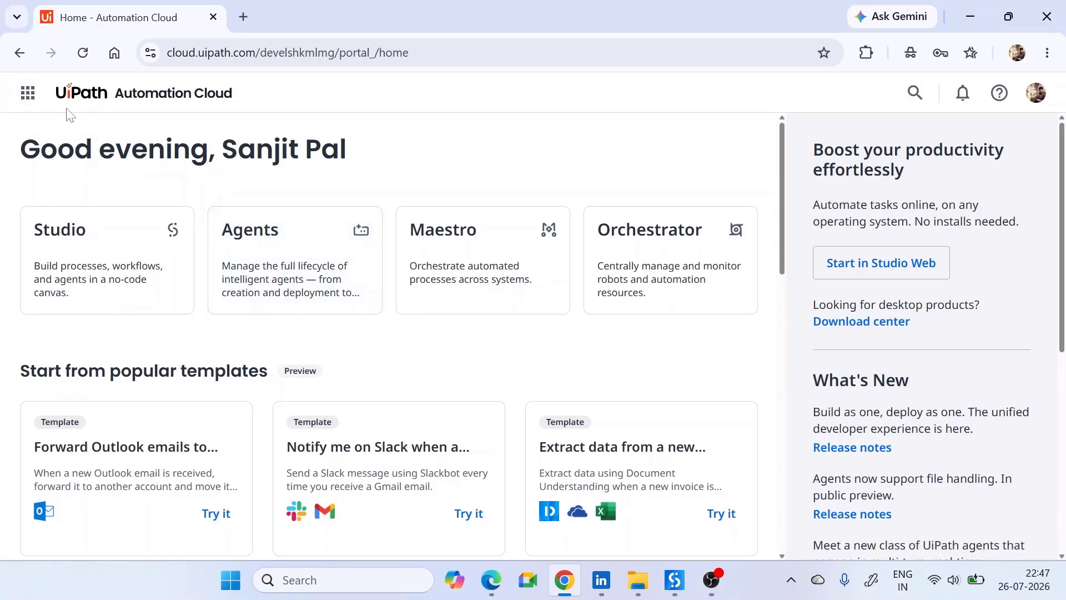
Open the External applications page in the organization's Admin settings
left_click(31, 99)
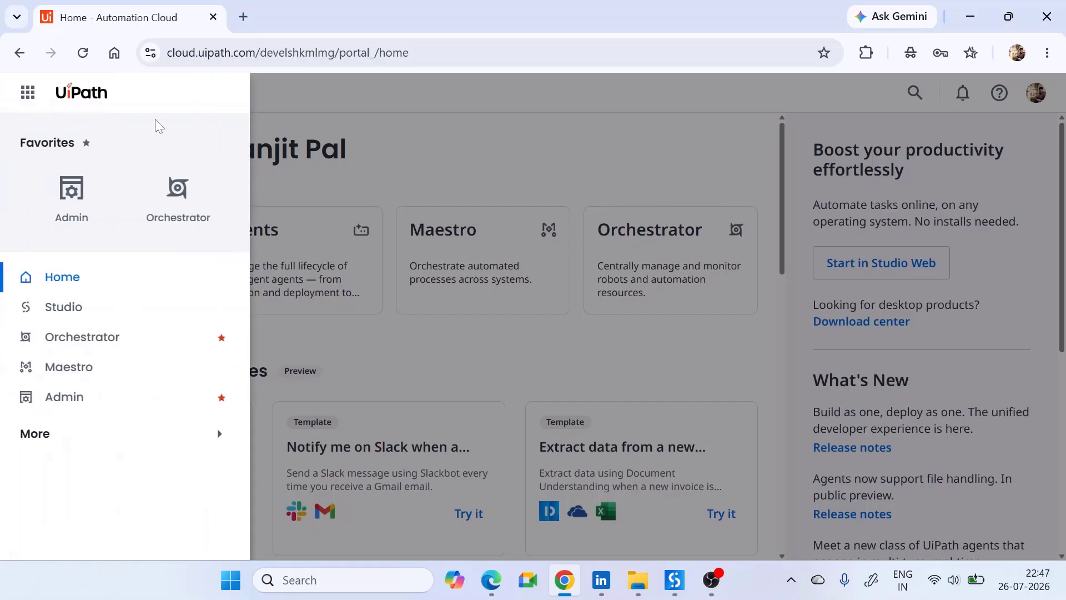
left_click(38, 403)
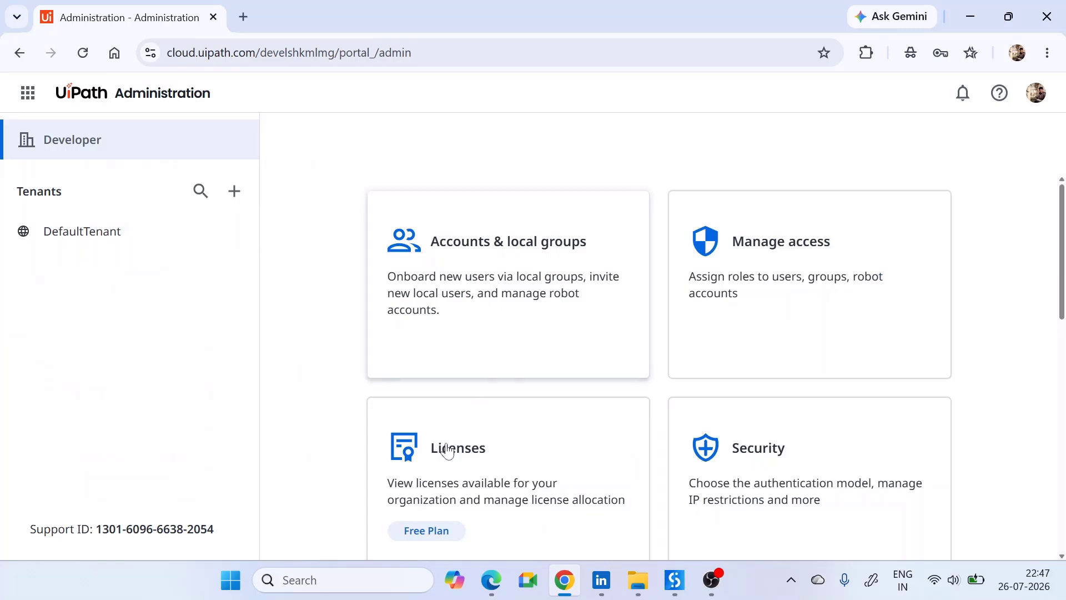
scroll(445, 459, "down", 10)
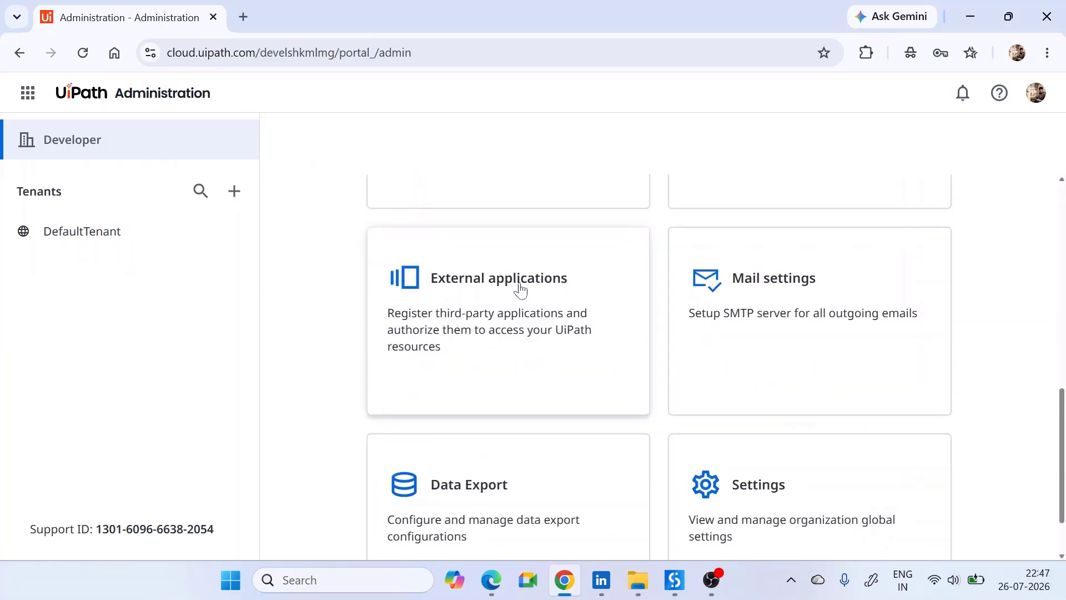
left_click(441, 333)
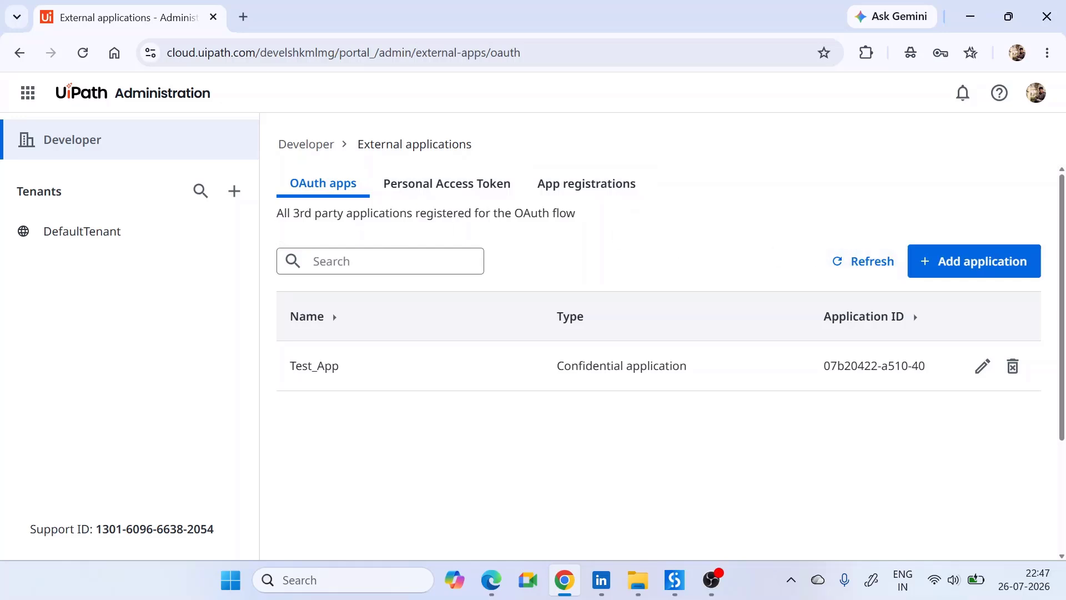
Start a new external OAuth application of the confidential type and name it MonitorApp
left_click(948, 270)
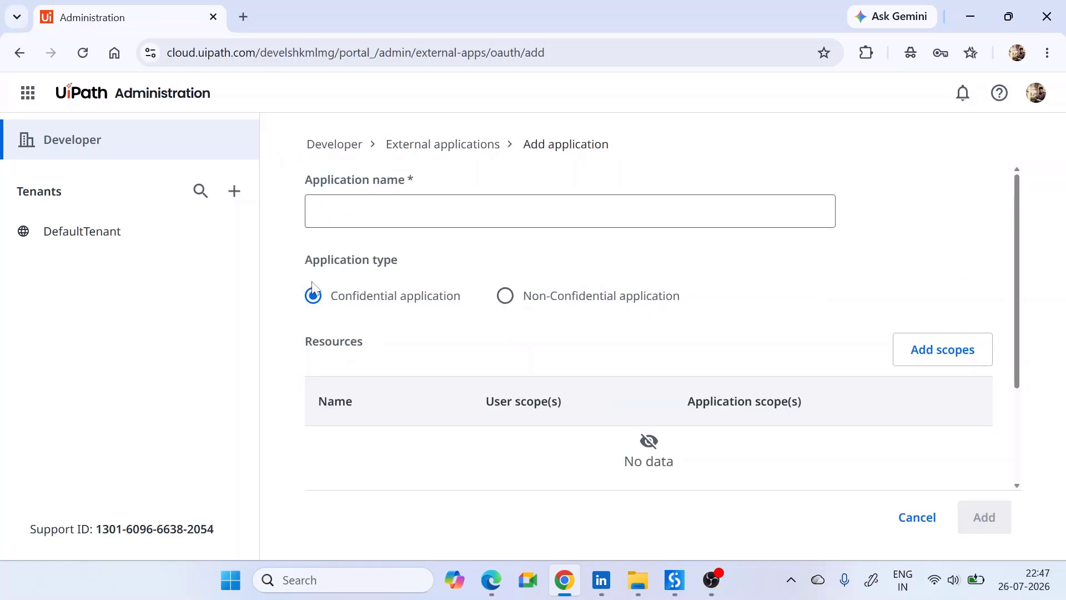
scroll(352, 305, "down", 3)
scroll(351, 304, "up", 3)
scroll(364, 352, "down", 3)
scroll(410, 377, "up", 3)
left_click(409, 211)
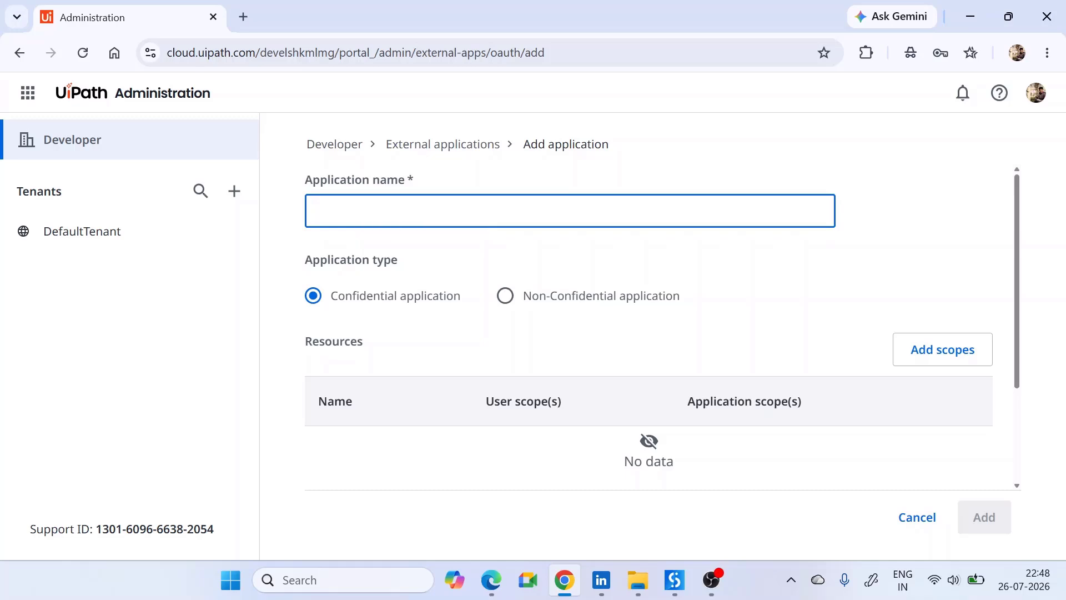
type("Mo")
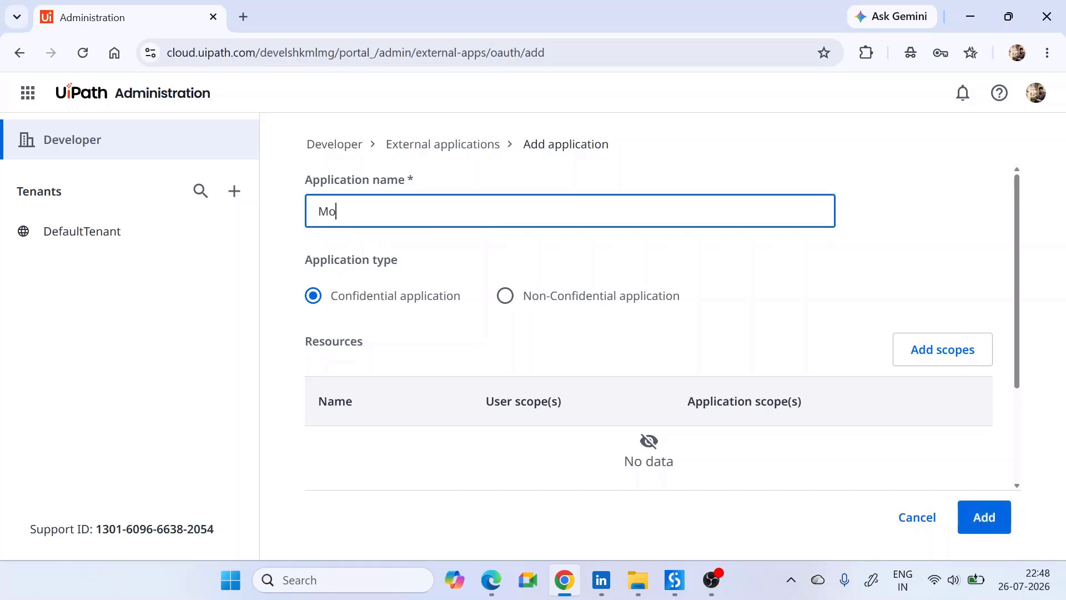
type("nitorApp")
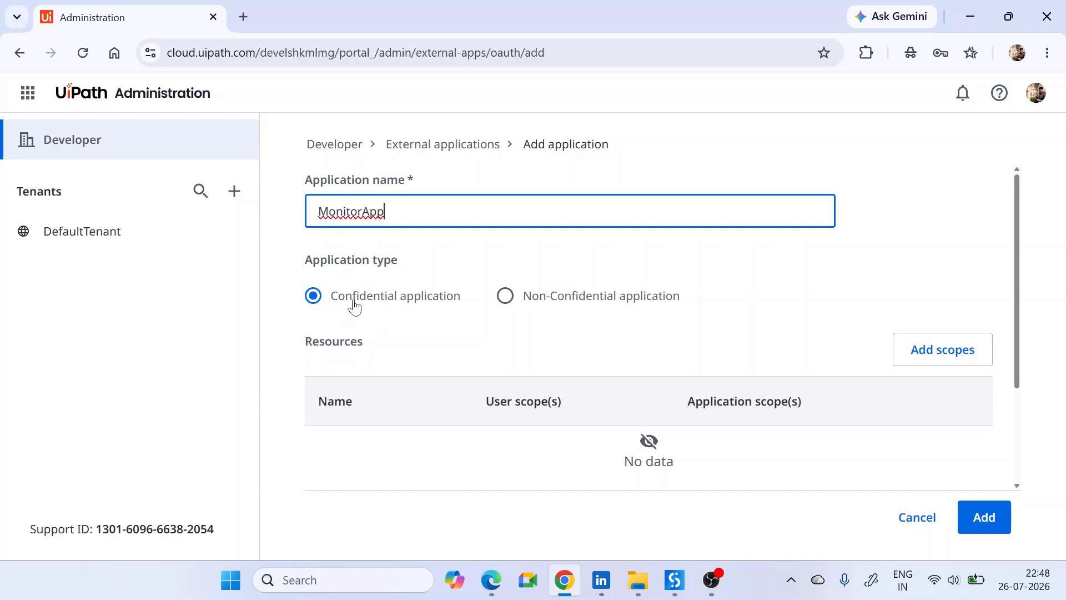
left_click(941, 361)
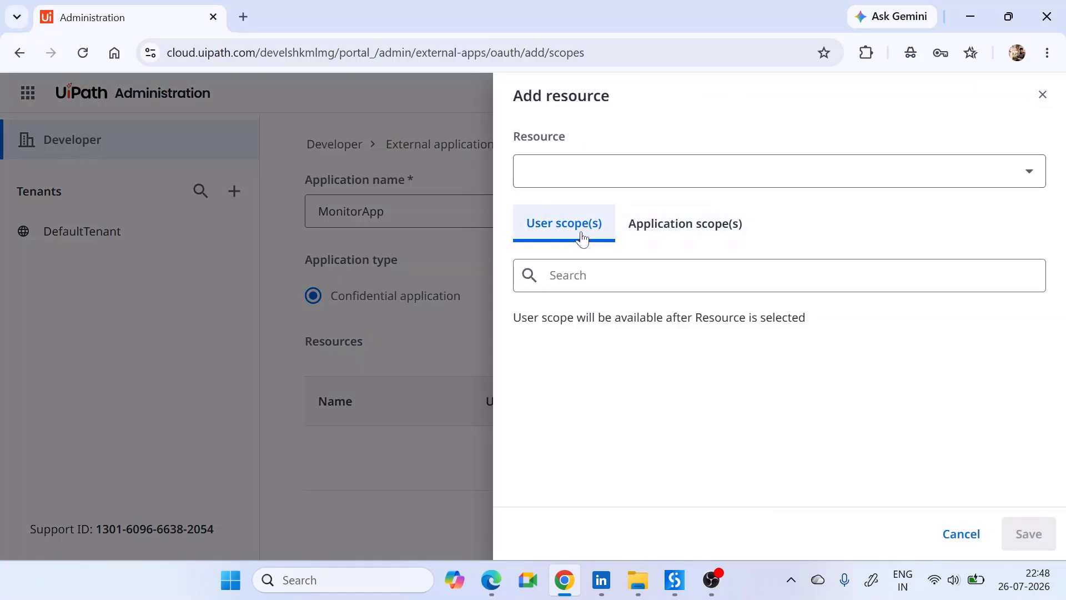
left_click(1038, 97)
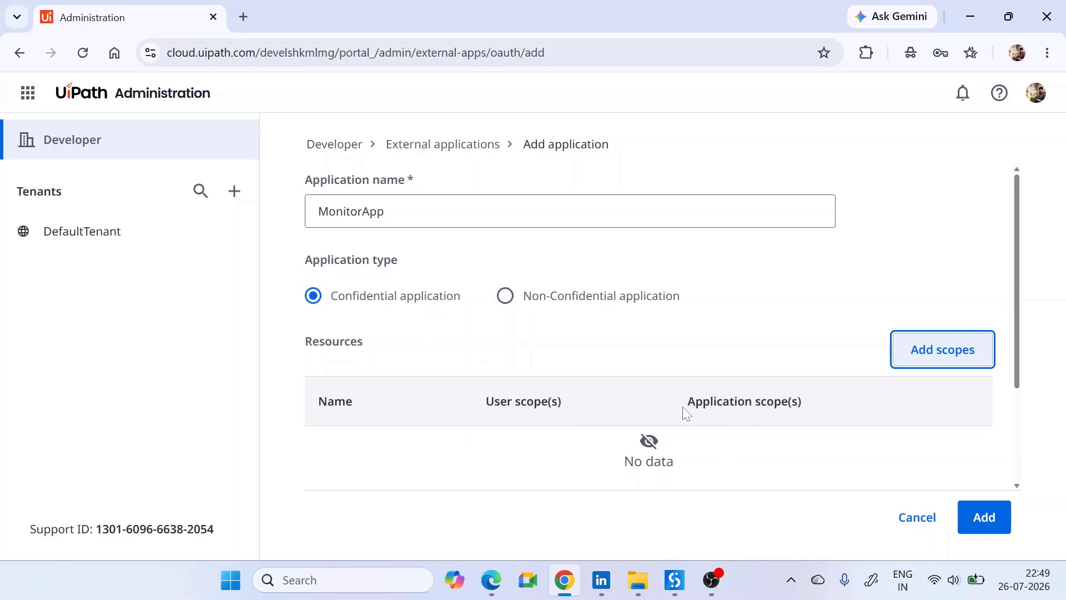
left_click_drag(686, 413, 831, 418)
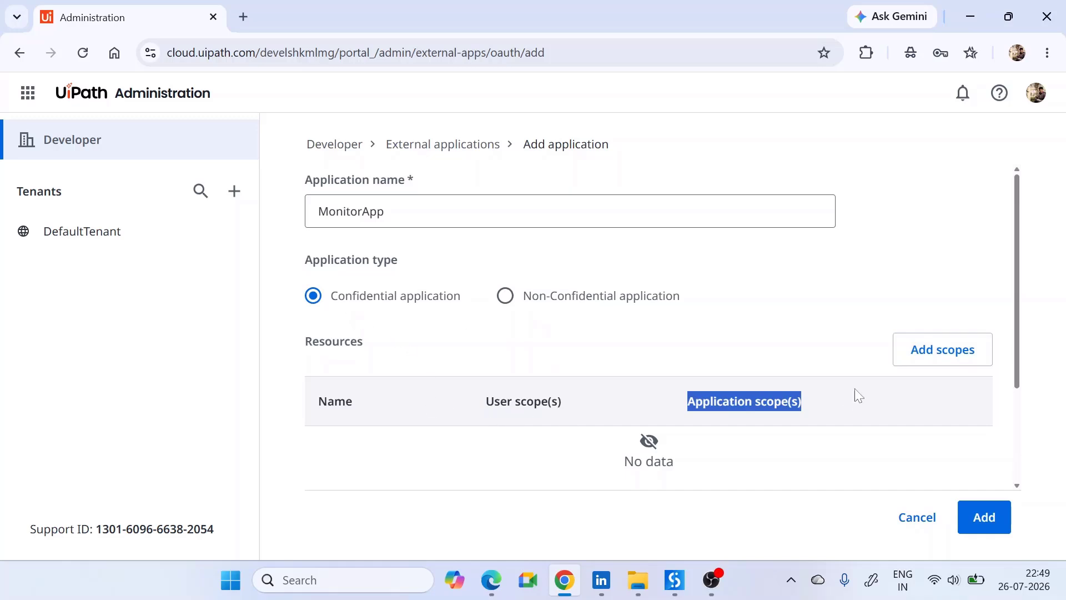
Start adding scopes with Orchestrator as the resource and show its application scopes
left_click(928, 361)
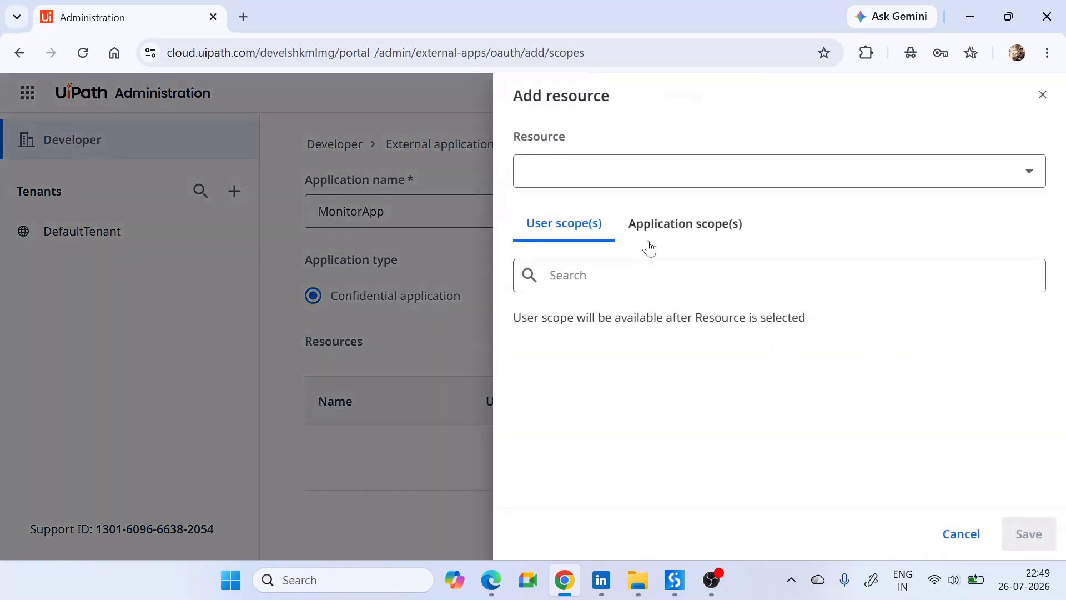
left_click(651, 182)
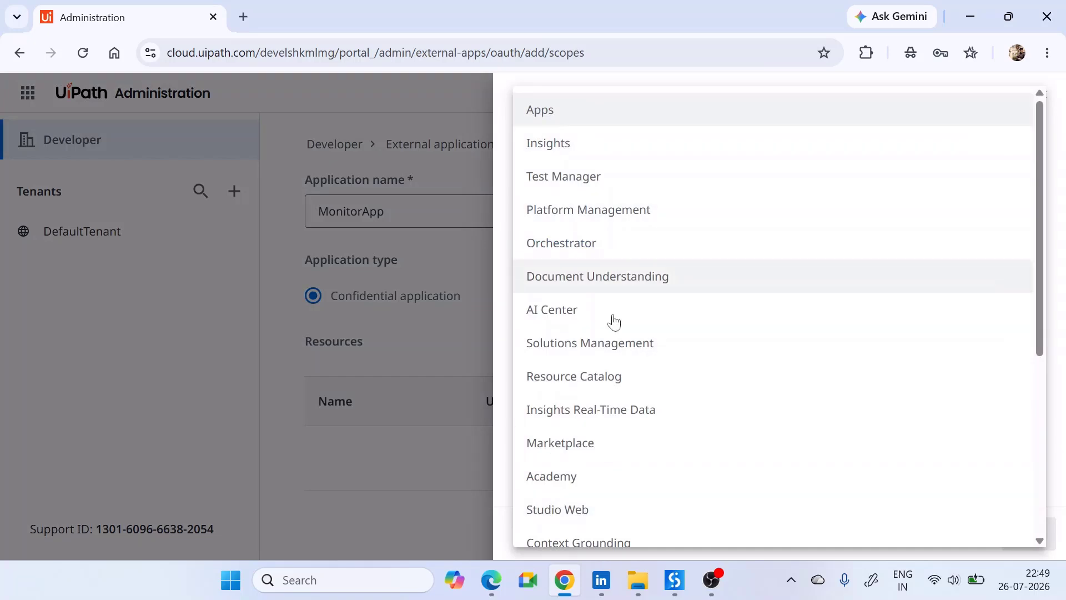
left_click(574, 245)
left_click(664, 227)
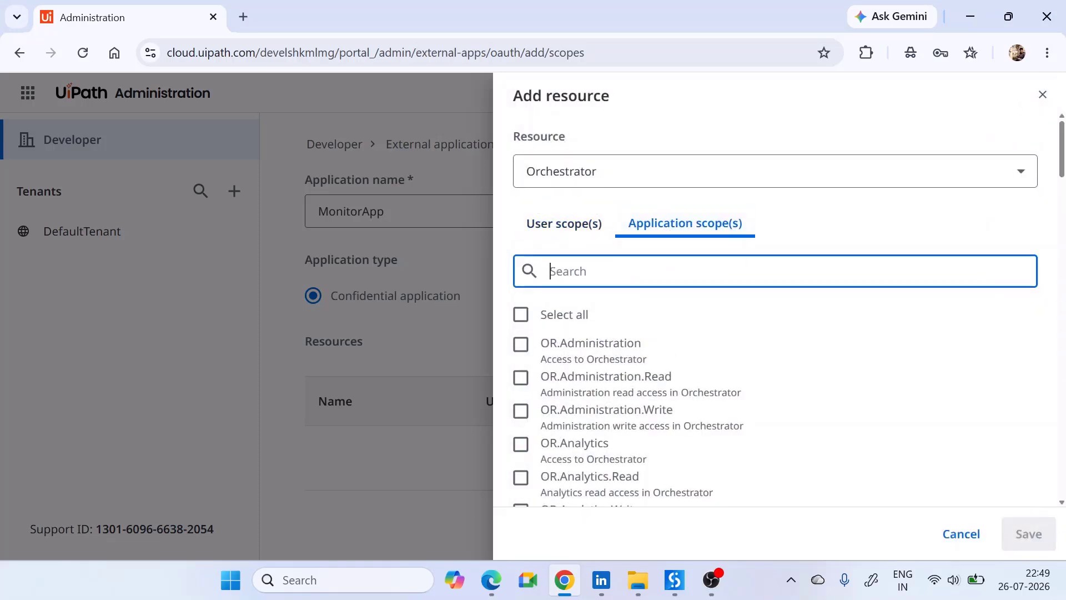
Find the Jobs scopes, select the OR.Jobs application scope and save the resource
scroll(638, 383, "down", 20)
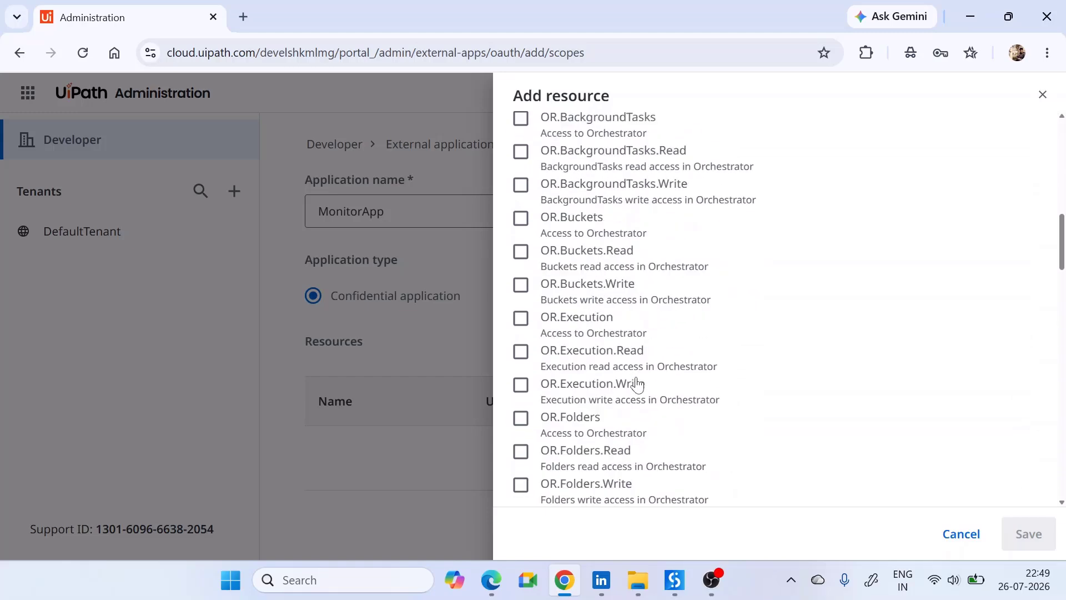
scroll(642, 379, "down", 3)
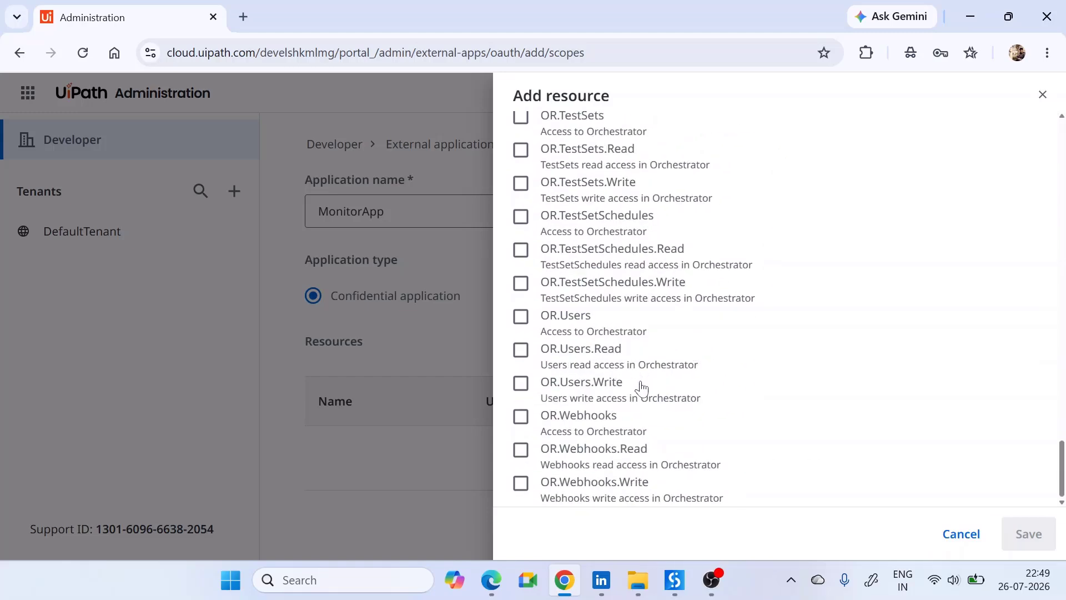
scroll(639, 383, "up", 4)
scroll(642, 388, "up", 20)
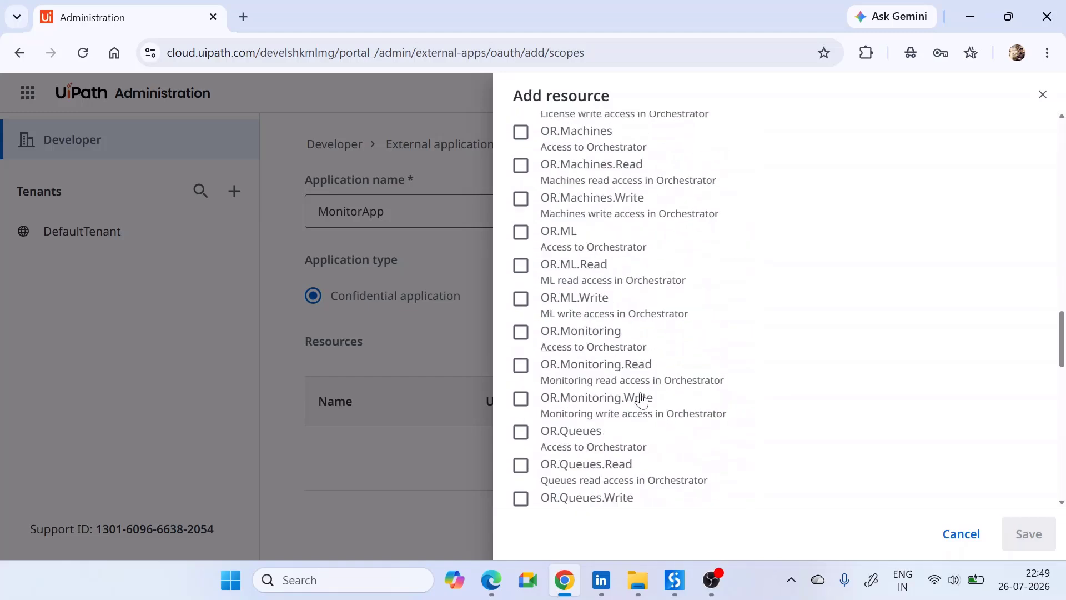
scroll(621, 408, "up", 3)
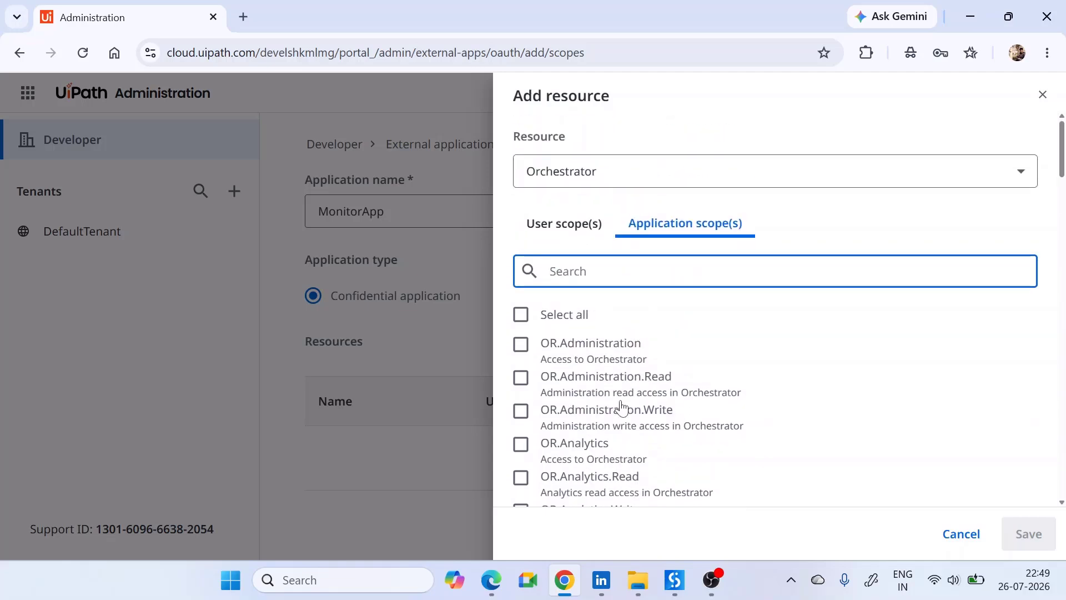
type("Jobs")
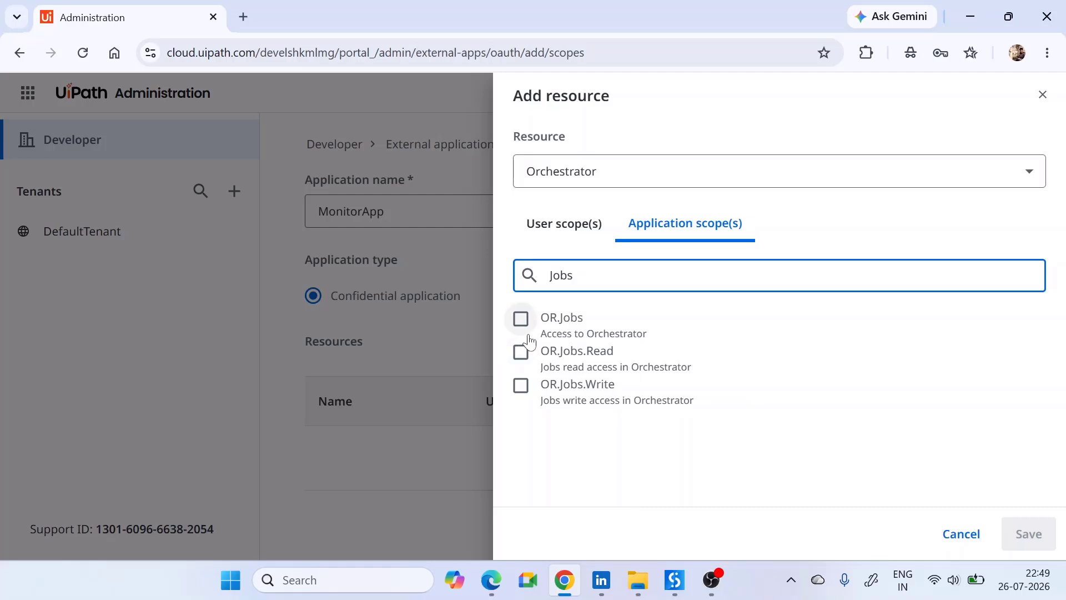
left_click(521, 319)
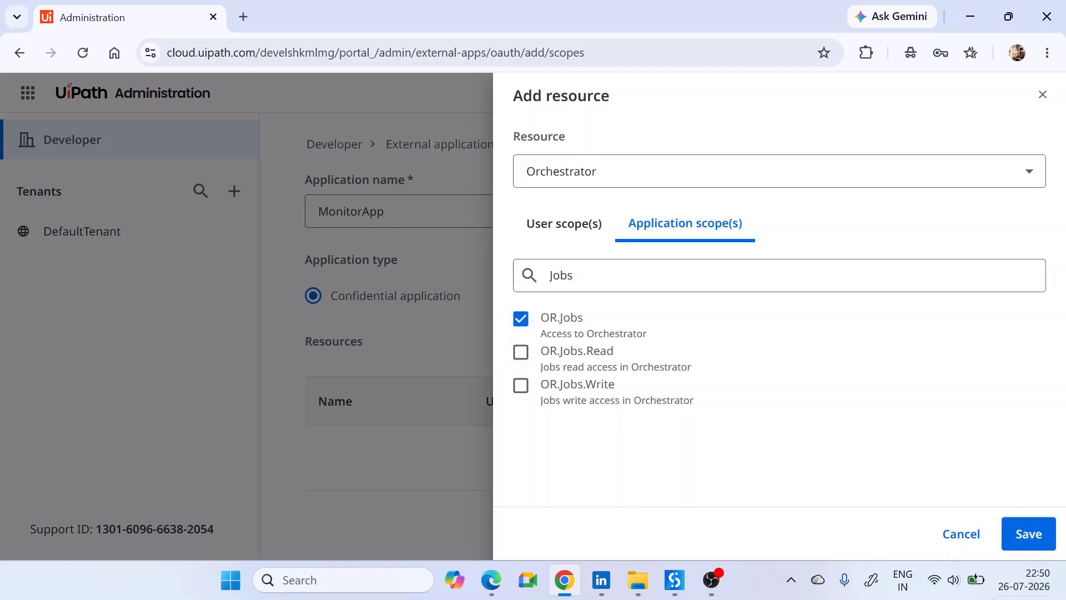
left_click(1023, 535)
Review the application's settings, leave the redirect URL empty and register the application
scroll(422, 340, "down", 3)
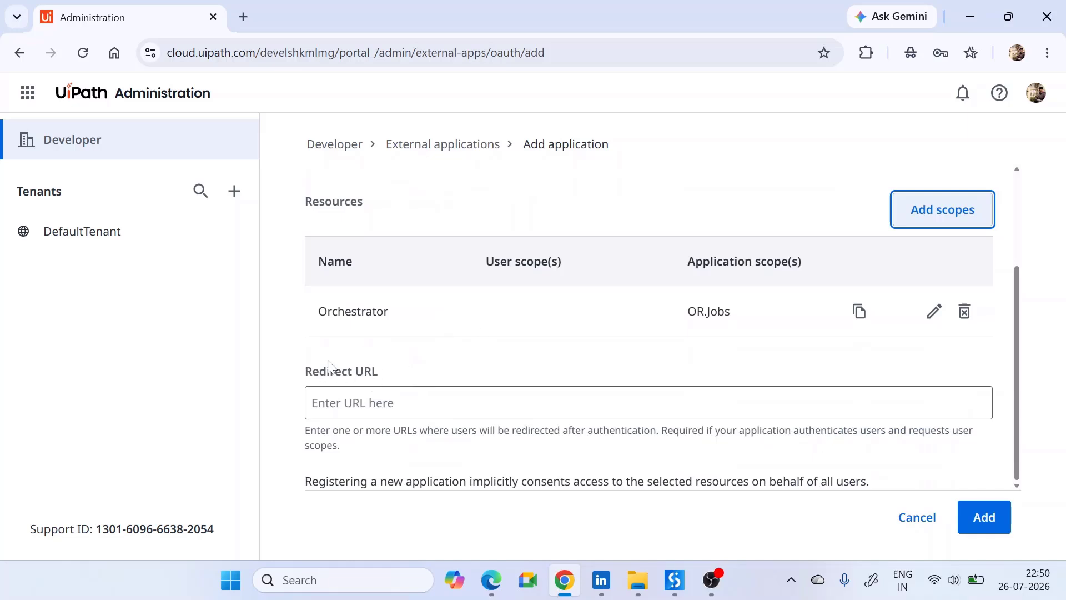
left_click(365, 373)
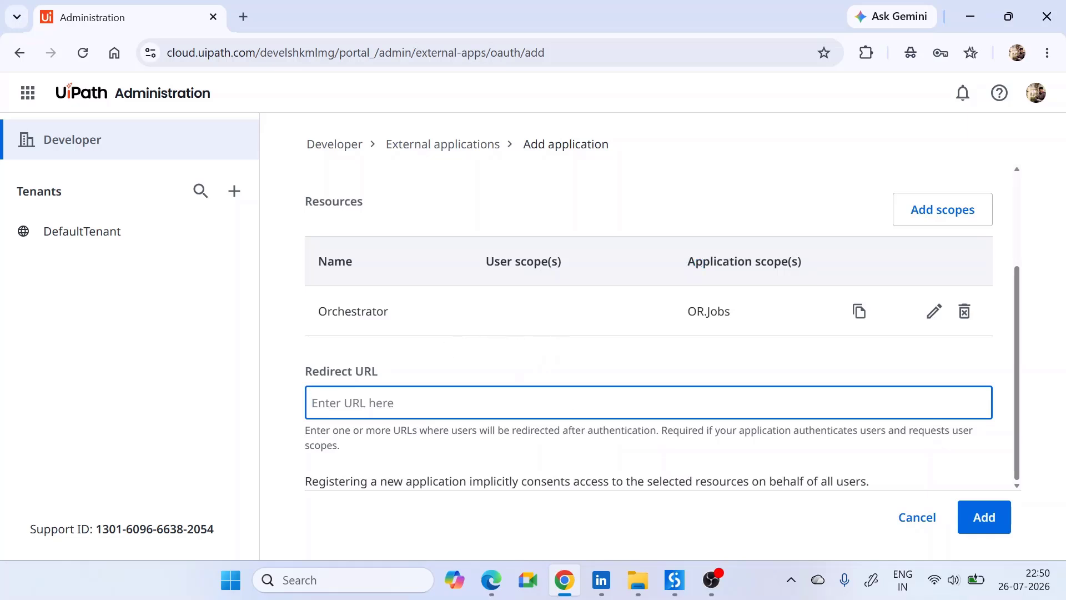
scroll(752, 304, "up", 2)
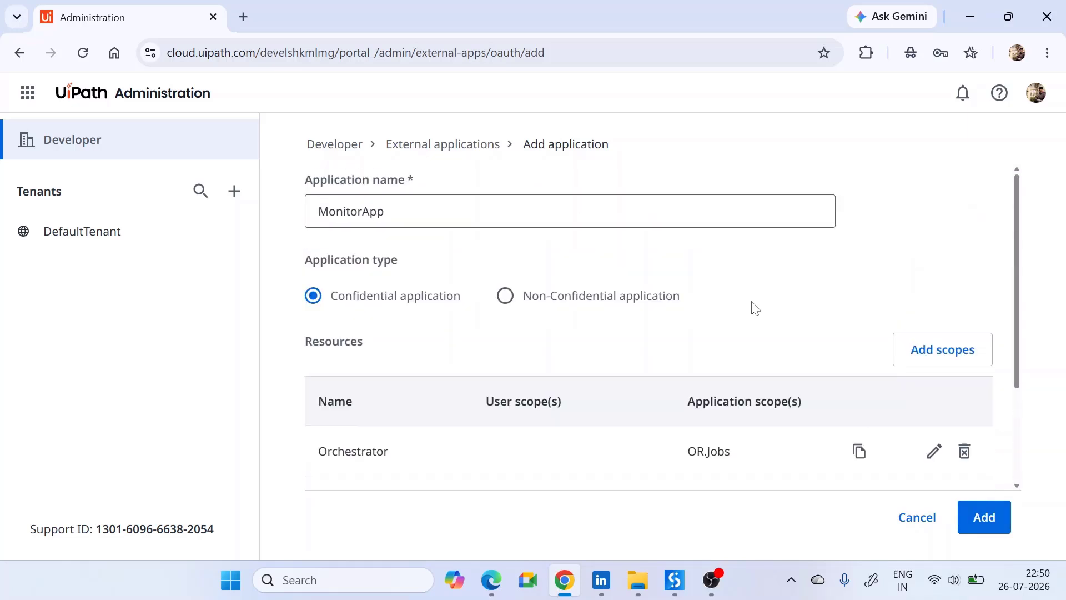
scroll(754, 309, "down", 2)
scroll(505, 328, "up", 2)
scroll(611, 406, "down", 3)
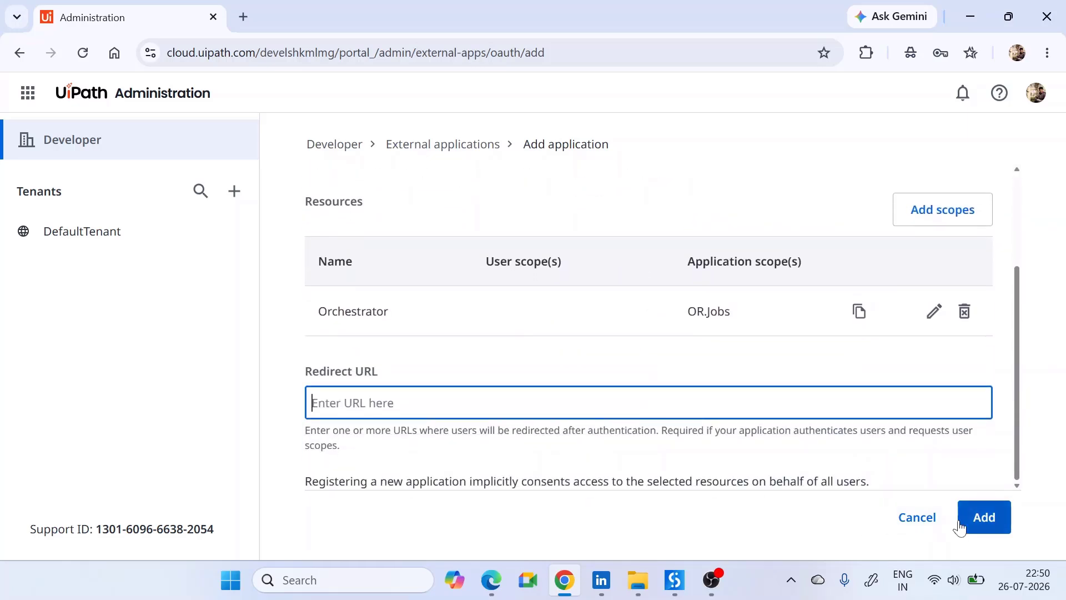
left_click(967, 525)
left_click(965, 525)
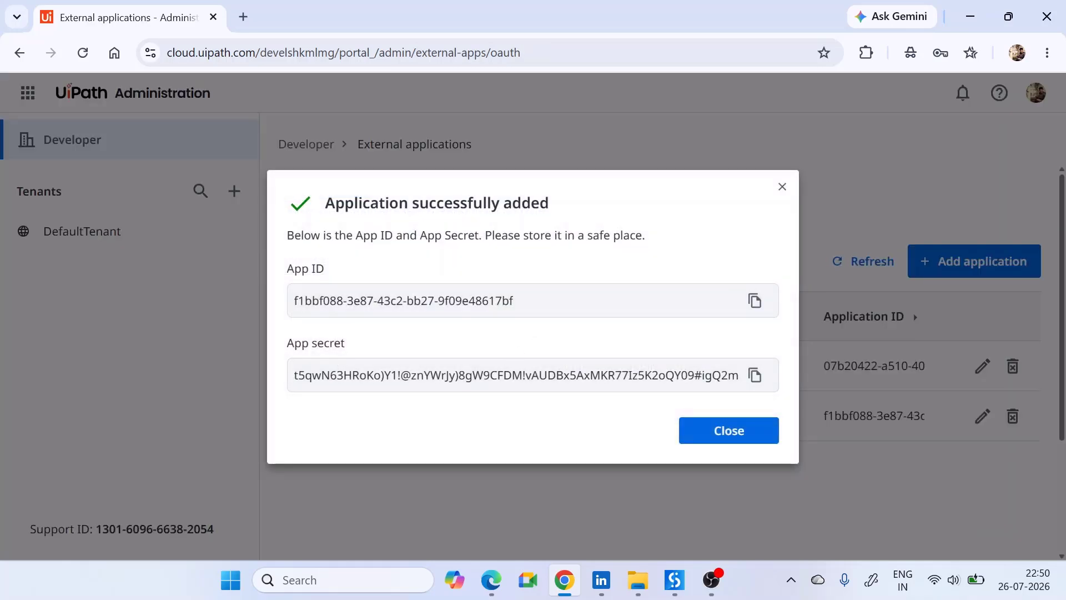
Copy the App ID of the newly registered application
left_click_drag(325, 203, 677, 222)
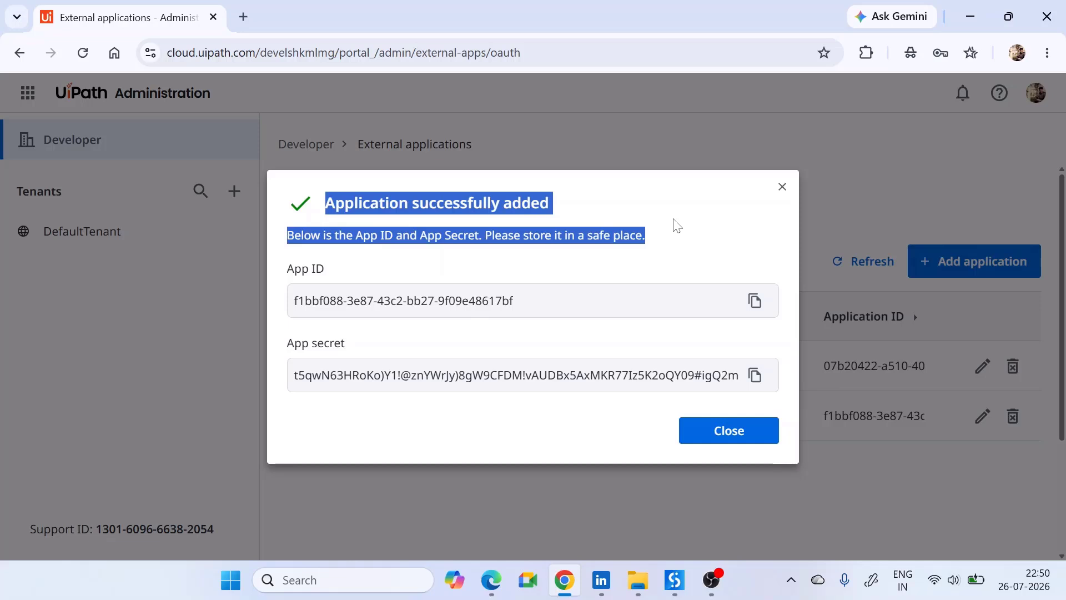
left_click_drag(286, 269, 325, 269)
mouse_move(286, 343)
left_mouse_down()
mouse_move(400, 358)
mouse_move(294, 345)
left_mouse_up()
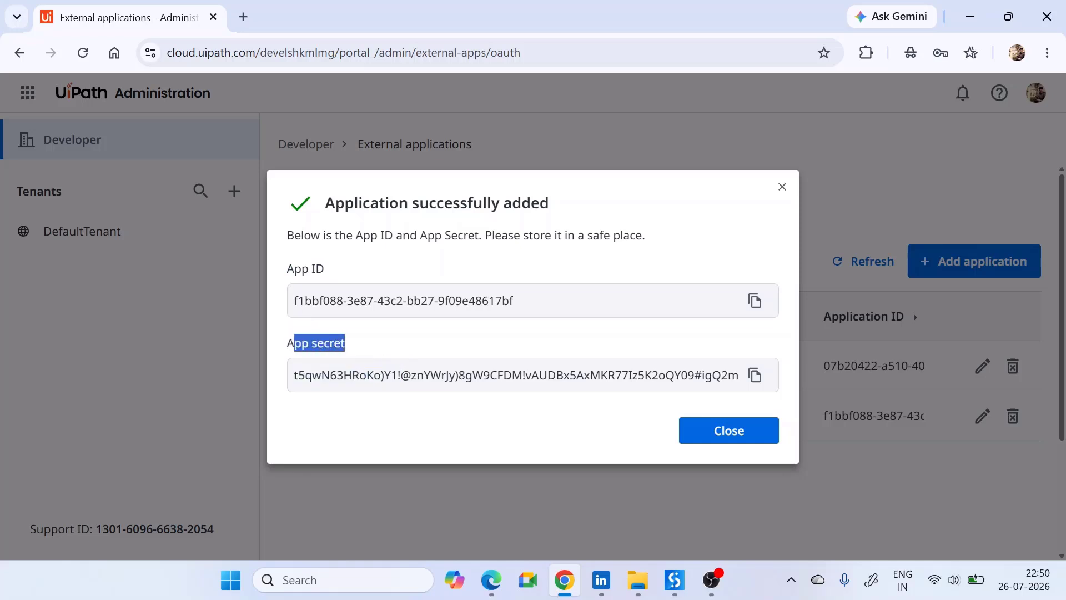
left_click_drag(294, 301, 448, 301)
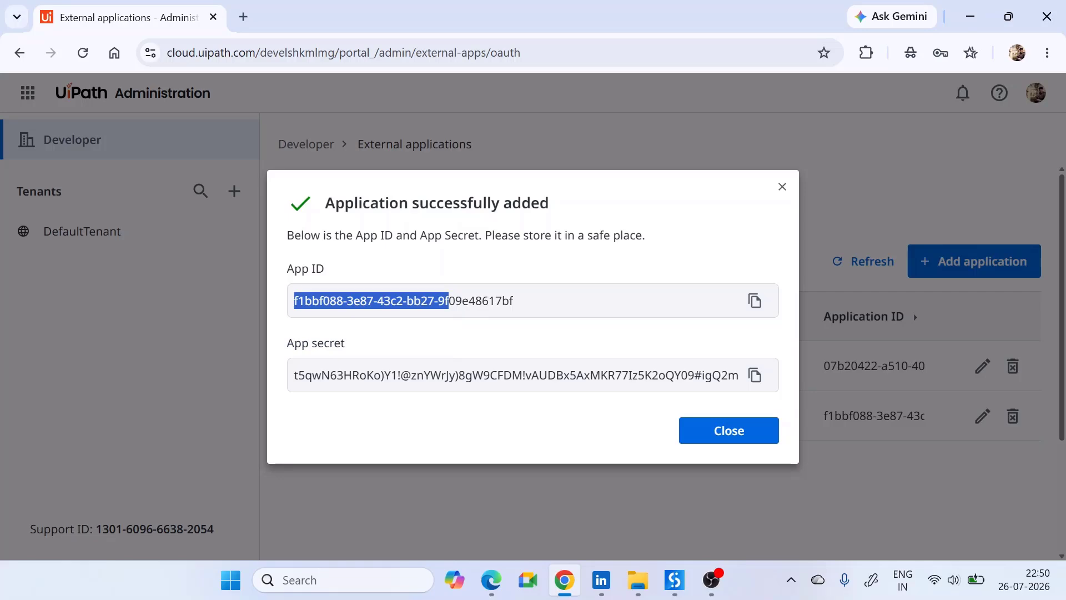
left_click(755, 302)
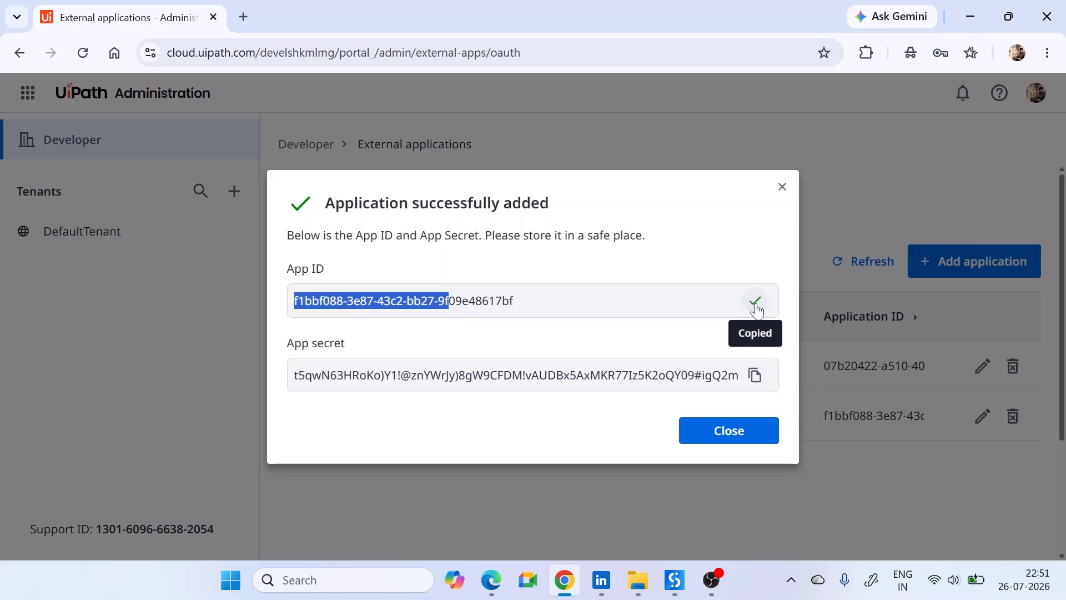
Open Notepad, and close the dialog showing the new application's App ID and secret in the browser
key("super")
type("noy")
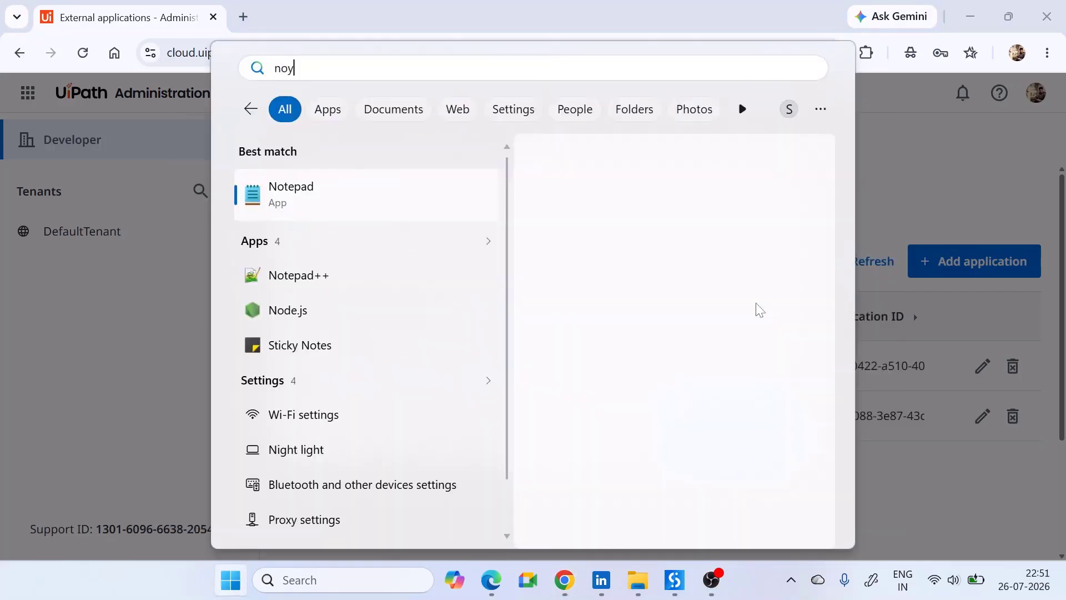
key("Return")
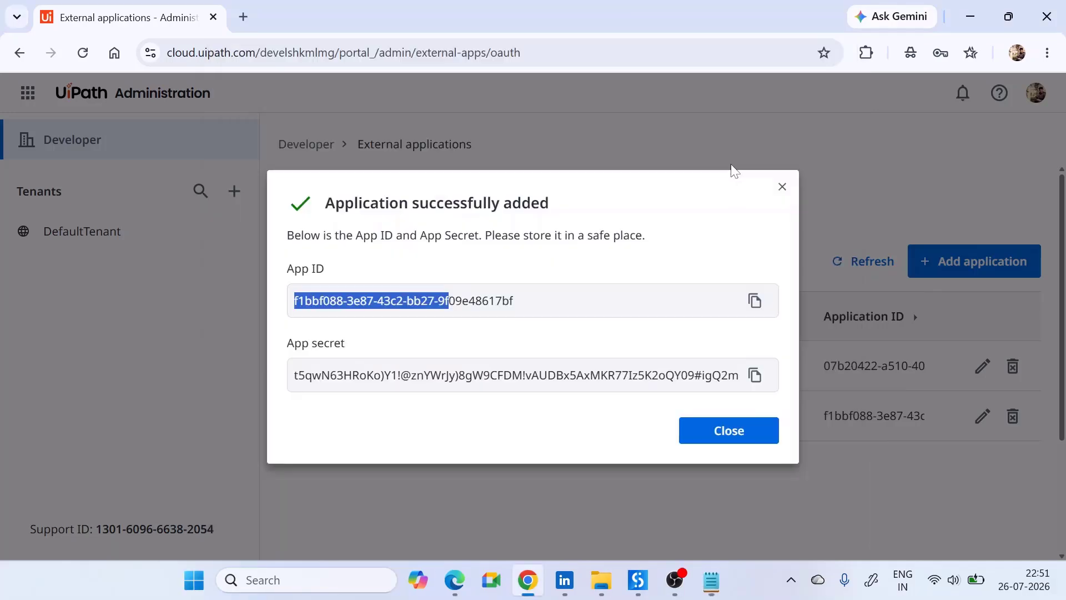
left_click(783, 187)
Go back to the organization's administration overview and reopen External applications to view the registered apps
left_click(306, 147)
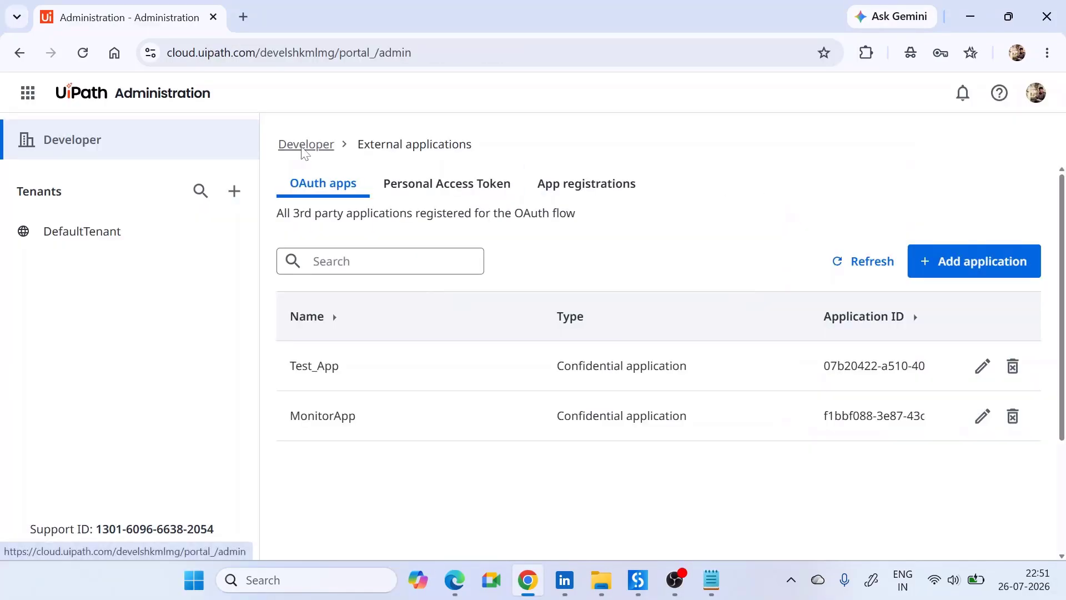
scroll(469, 396, "down", 10)
left_click(495, 287)
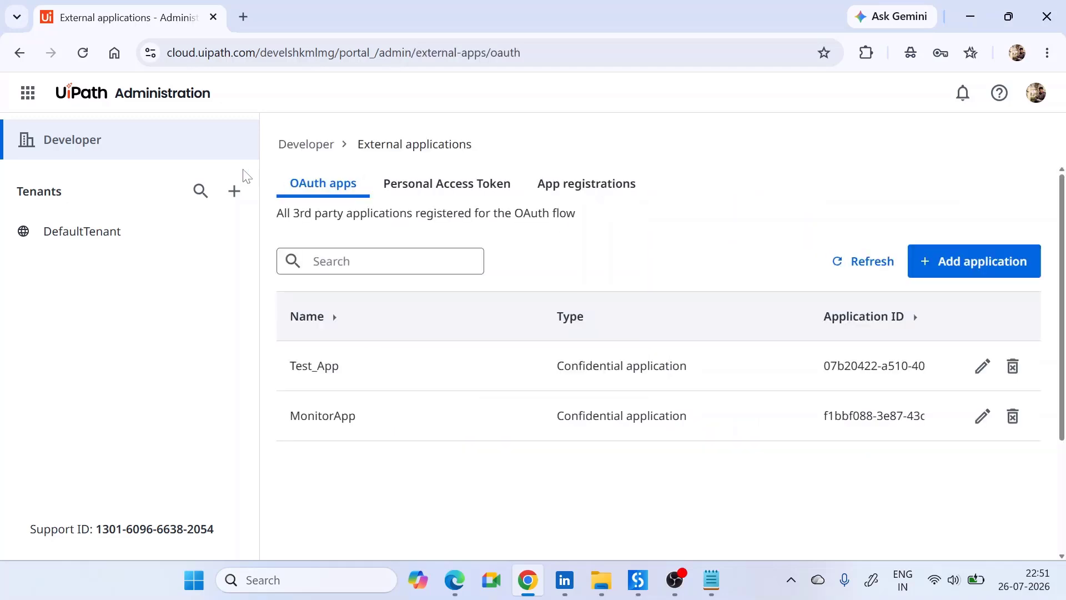
Leave External applications and open Orchestrator for the tenant
left_click(286, 145)
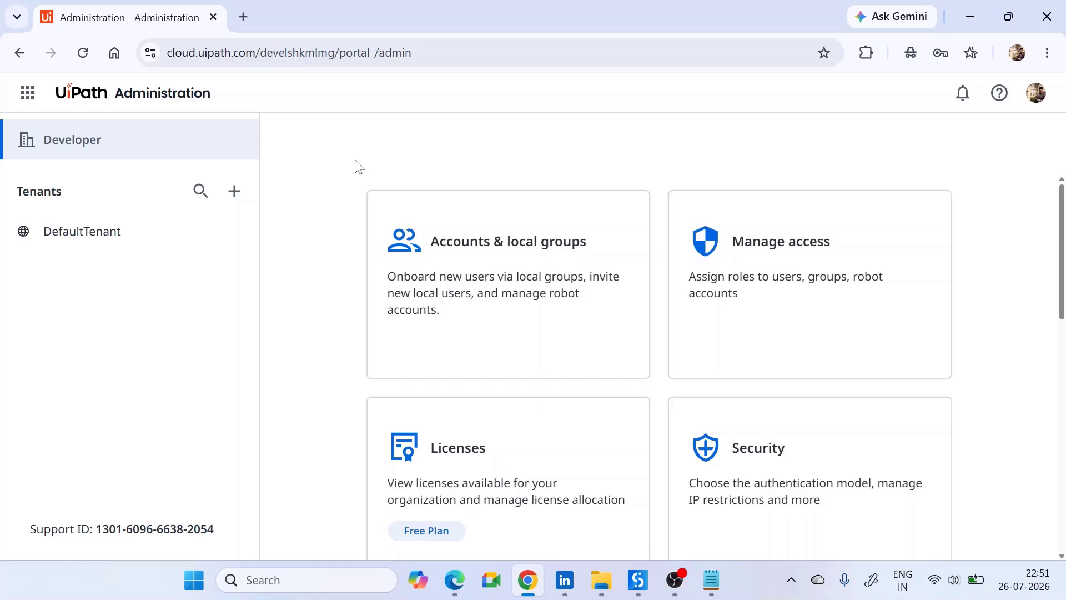
left_click(27, 92)
left_click(168, 218)
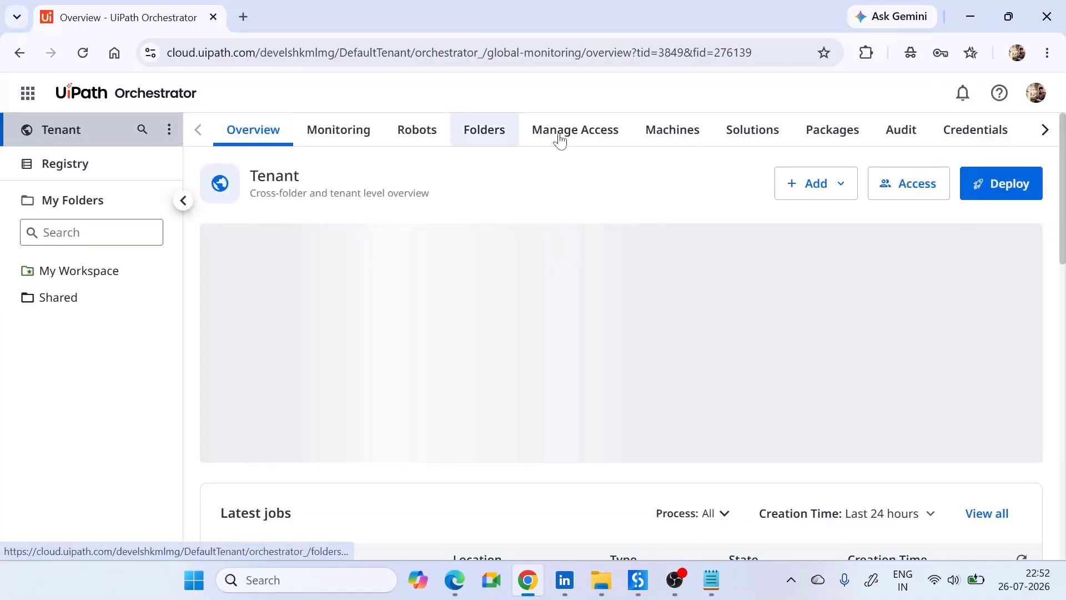
Start a tenant-level access assignment for an external app in Manage Access and select MonitorApp
left_click(562, 139)
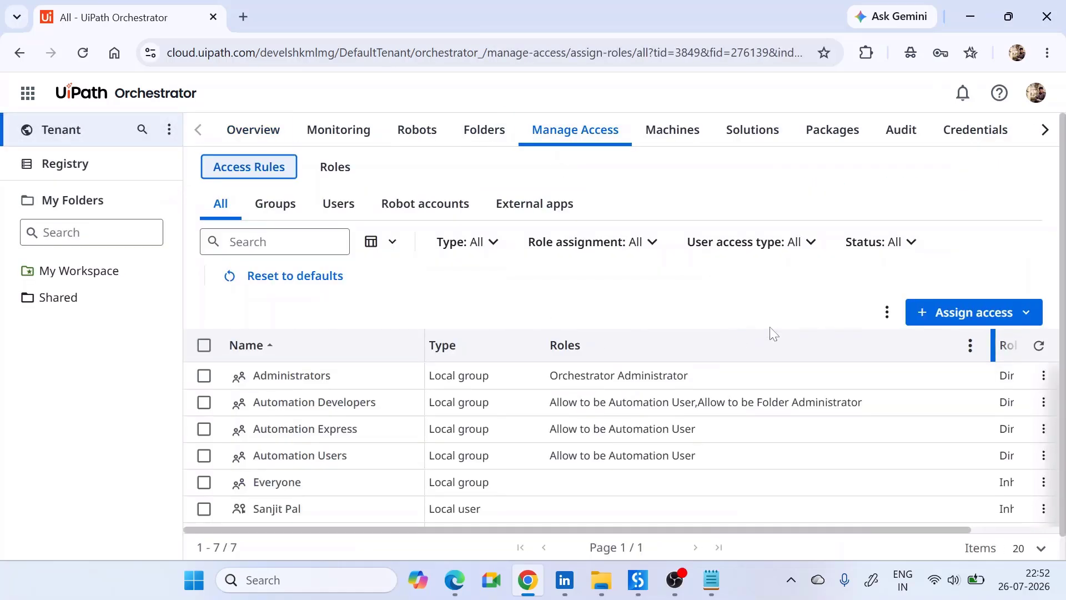
left_click(961, 314)
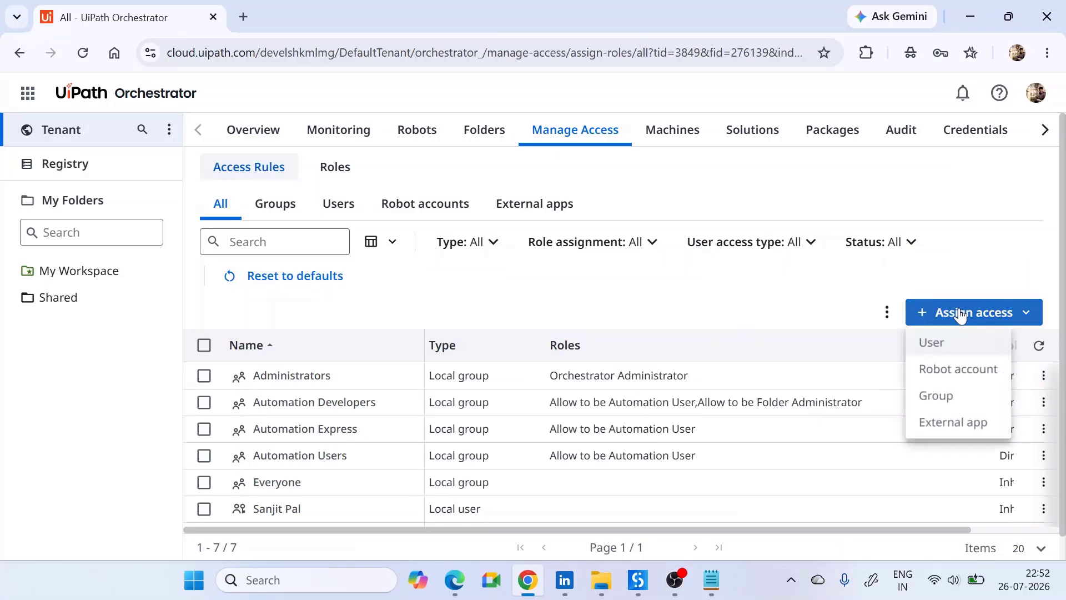
left_click(944, 426)
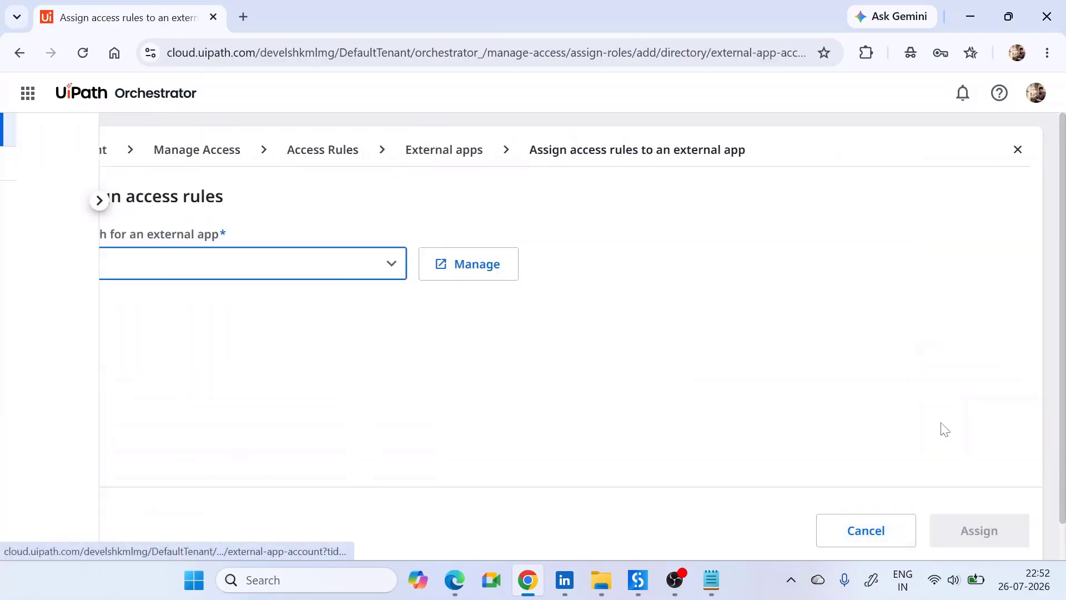
left_click(377, 265)
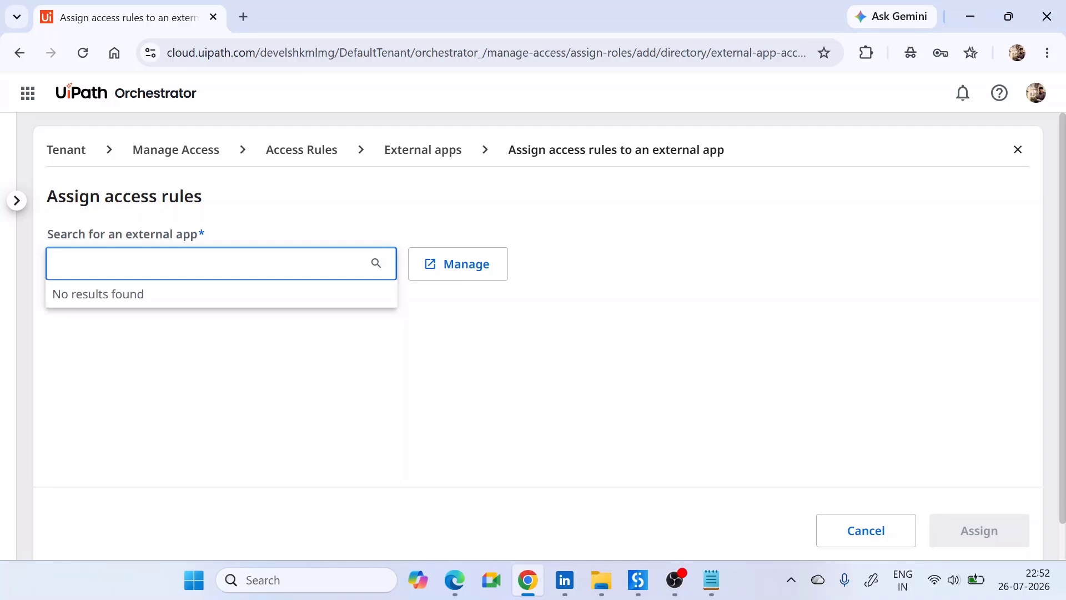
type("Moni")
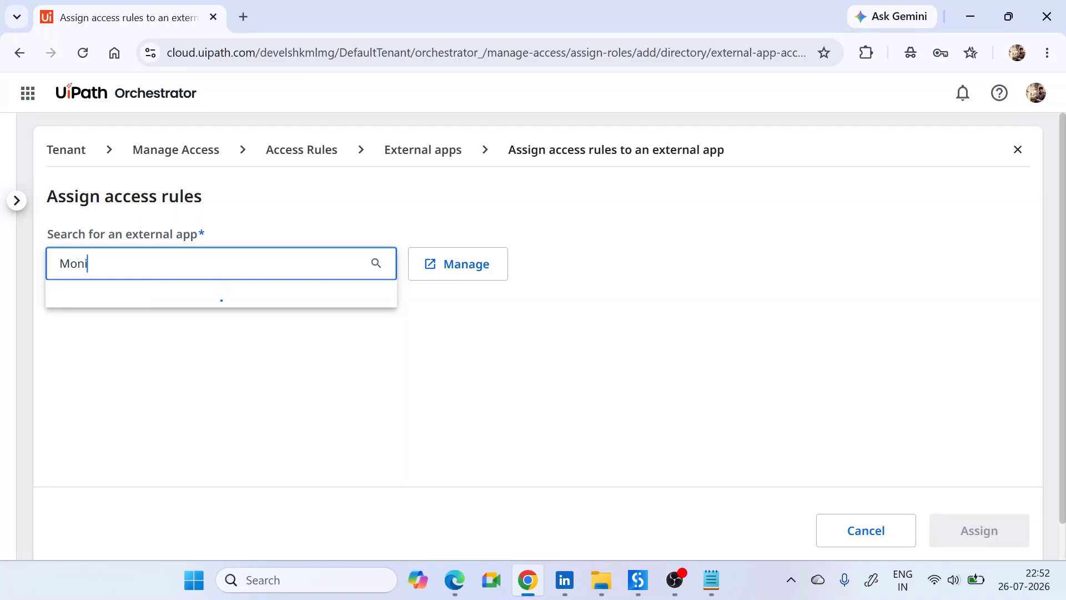
left_click(149, 293)
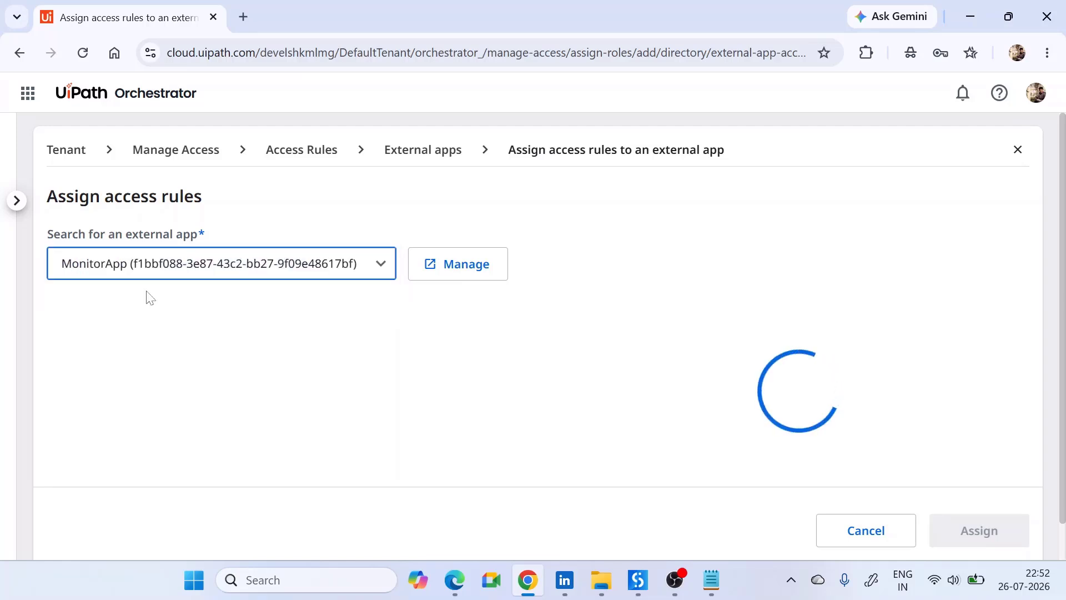
Give MonitorApp the additional role "Allow to be Folder Administrator" and assign the access rule
left_click(85, 428)
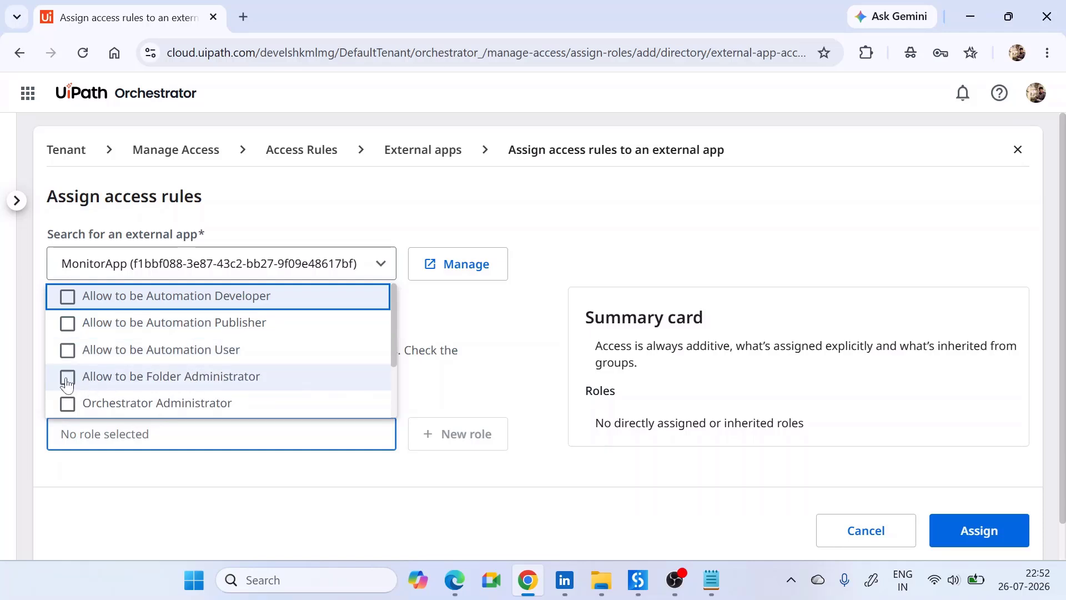
scroll(143, 384, "down", 2)
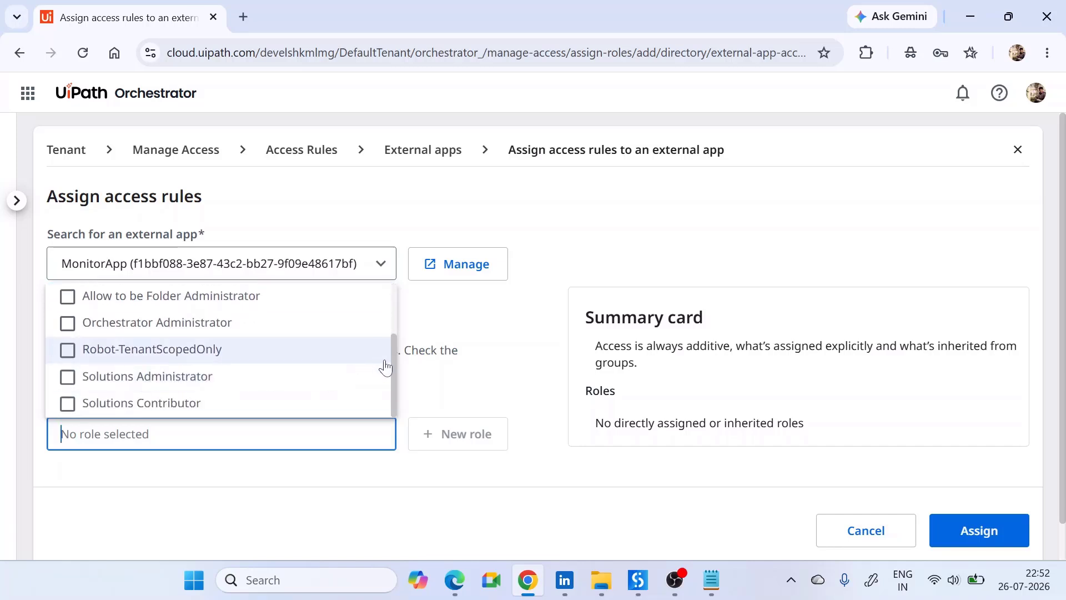
left_click_drag(392, 358, 402, 312)
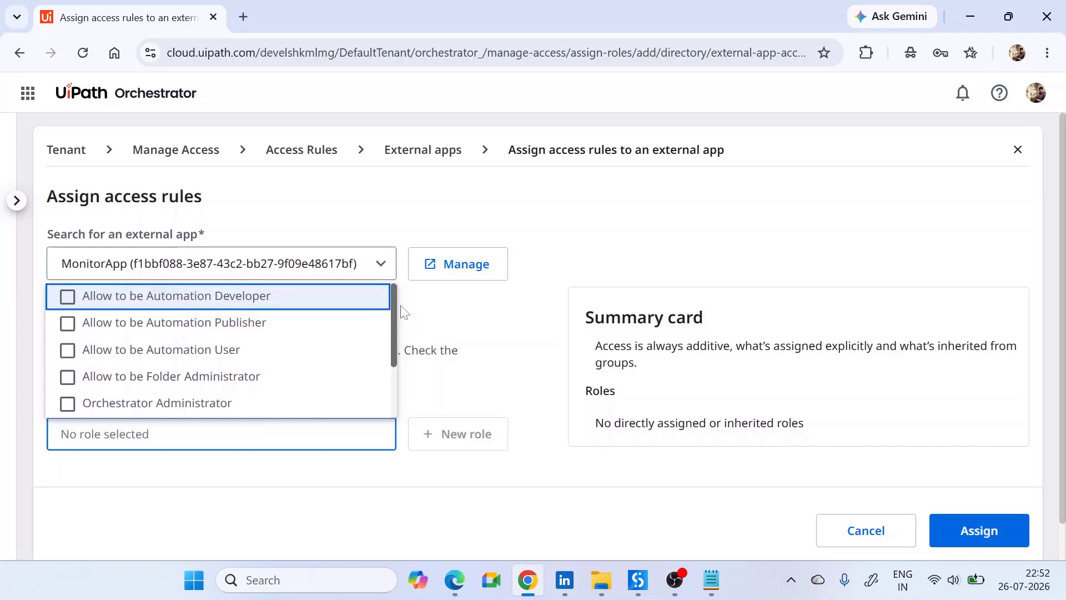
left_click(70, 352)
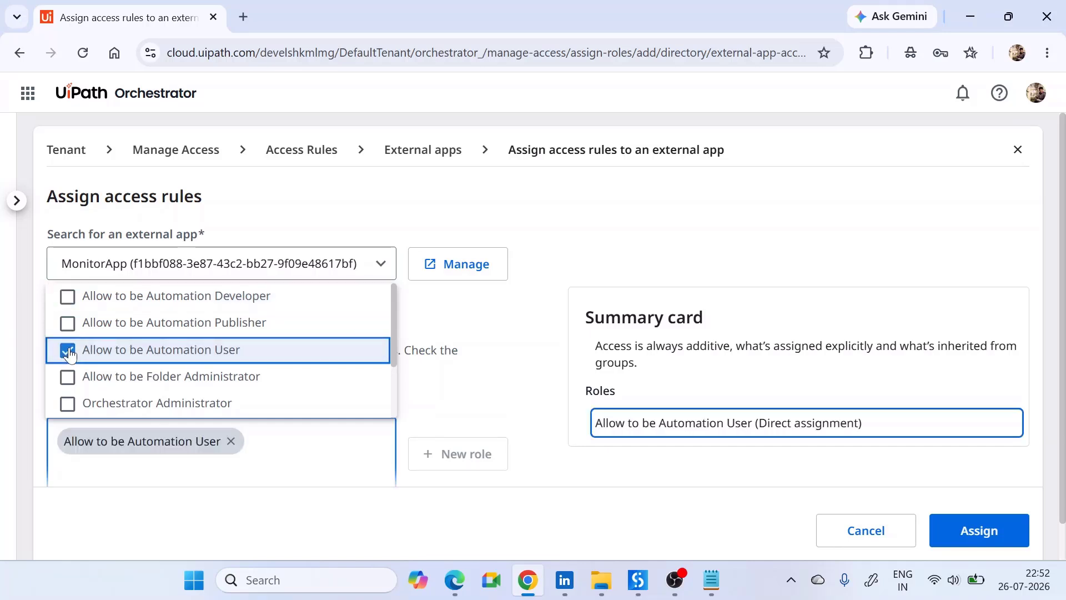
left_click(70, 352)
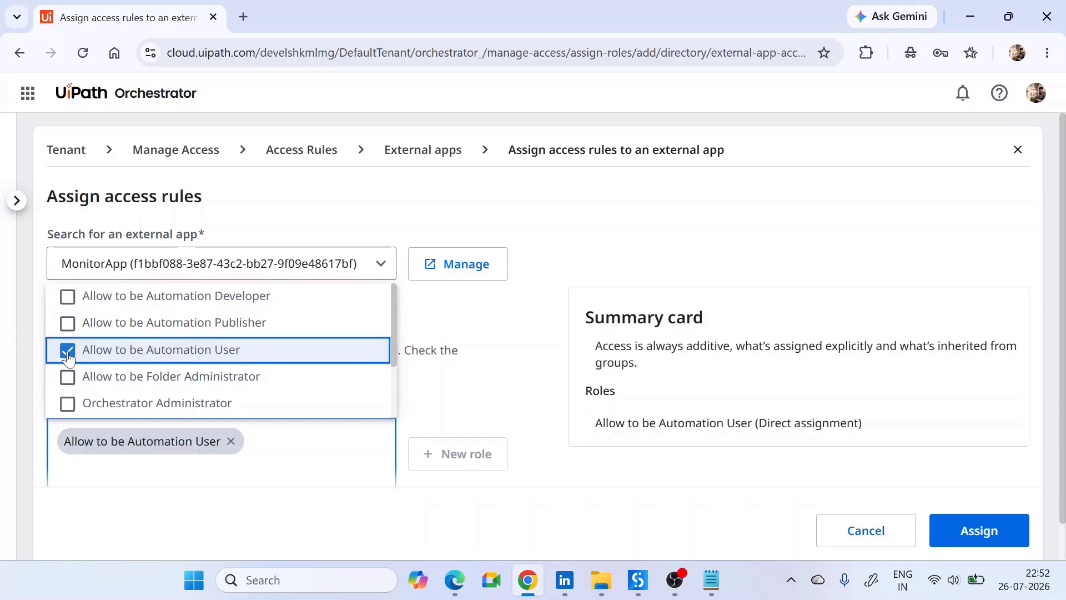
left_click(69, 383)
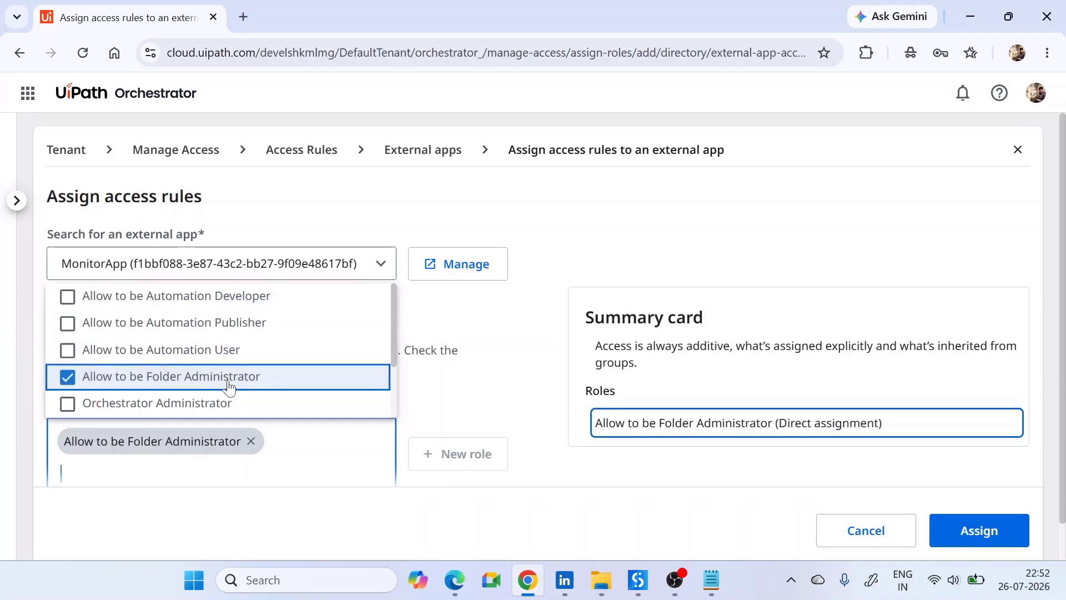
left_click(493, 411)
left_click(955, 530)
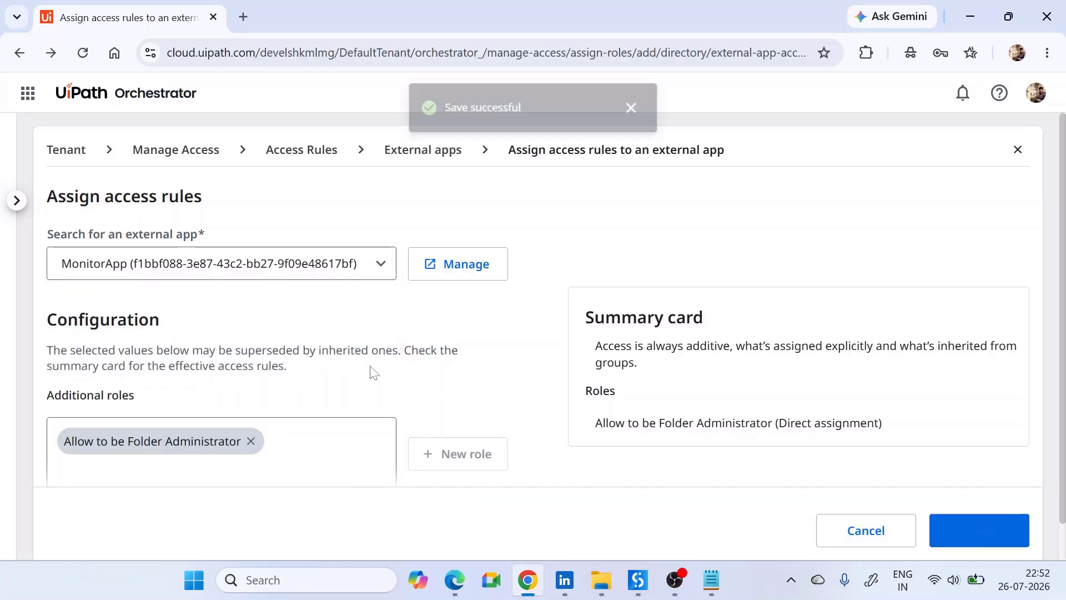
left_click(645, 108)
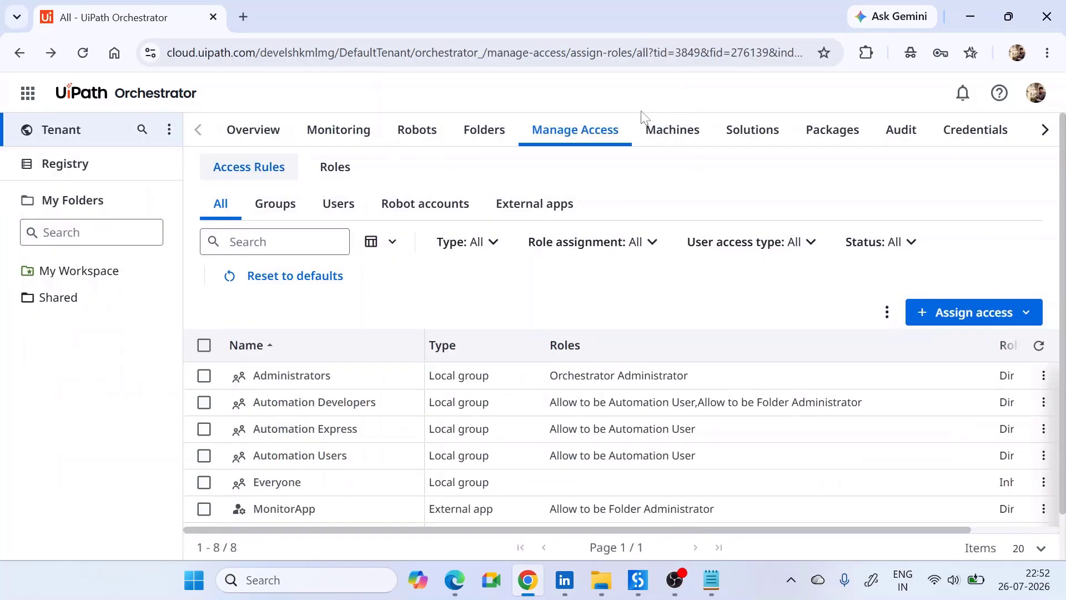
In the tenant's folder management, start an account assignment for the Shared folder and select the existing external app MonitorApp
left_click(452, 134)
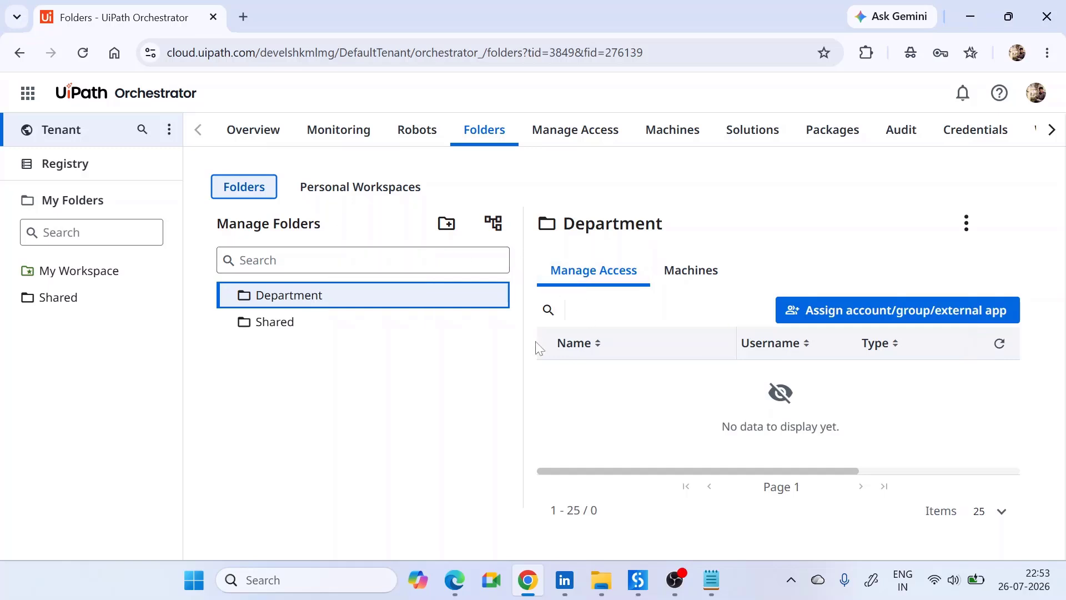
left_click(281, 321)
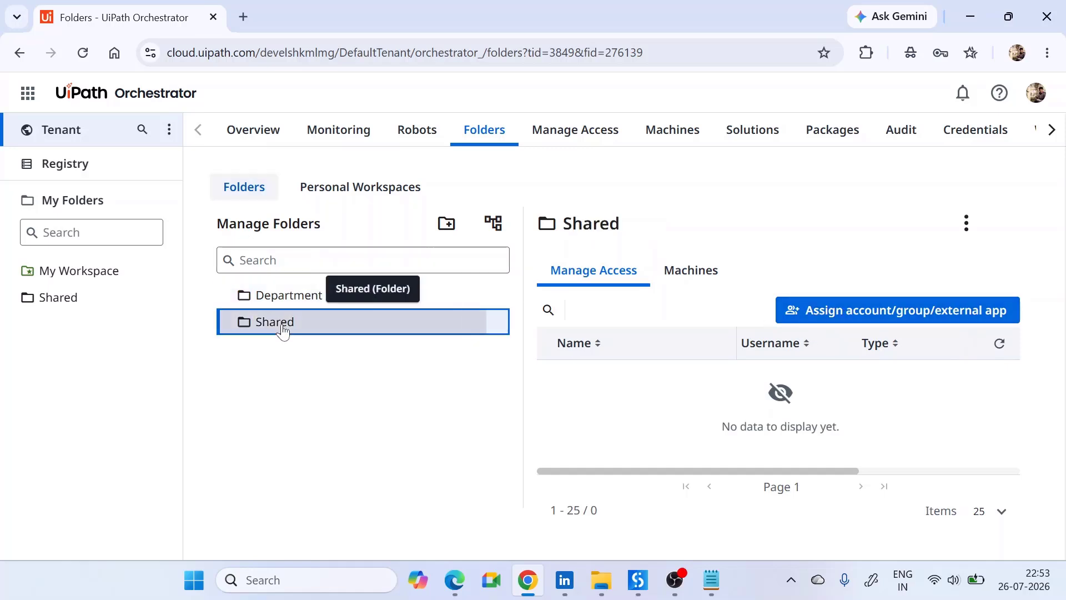
left_click(807, 309)
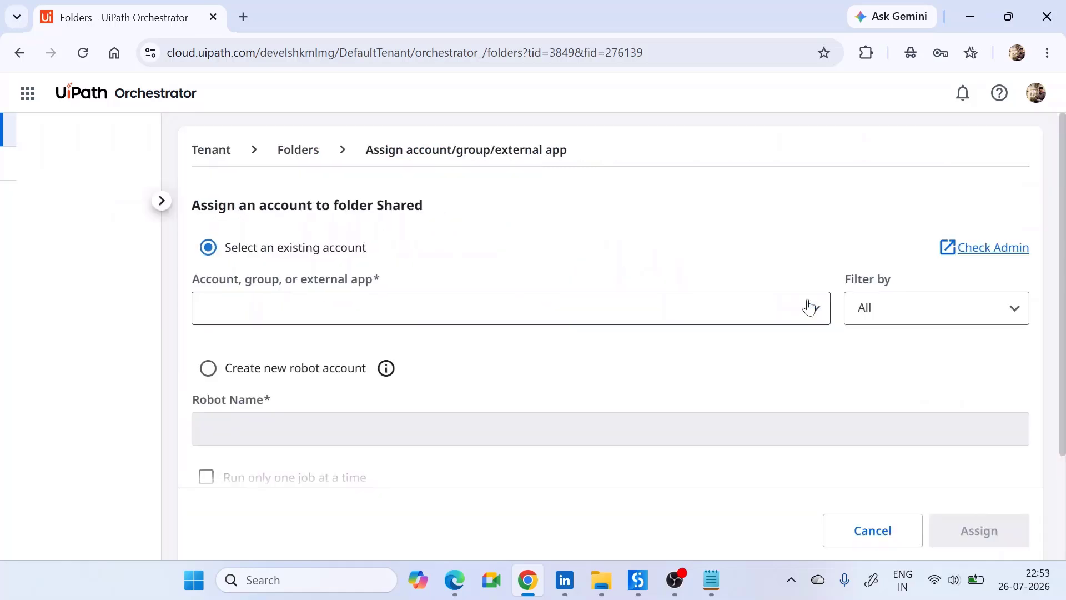
left_click(351, 309)
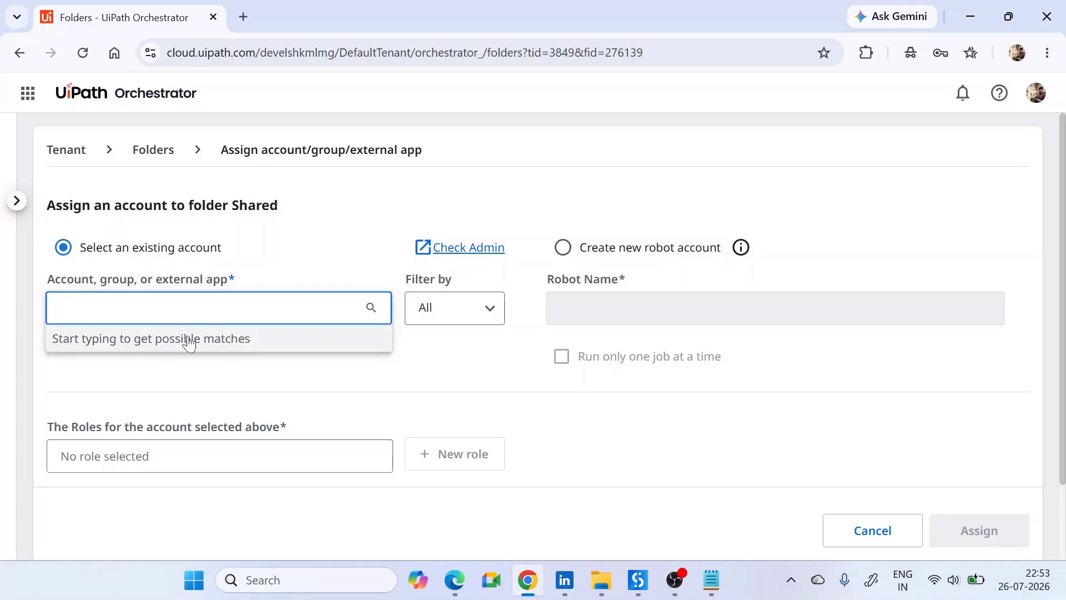
type("Moni")
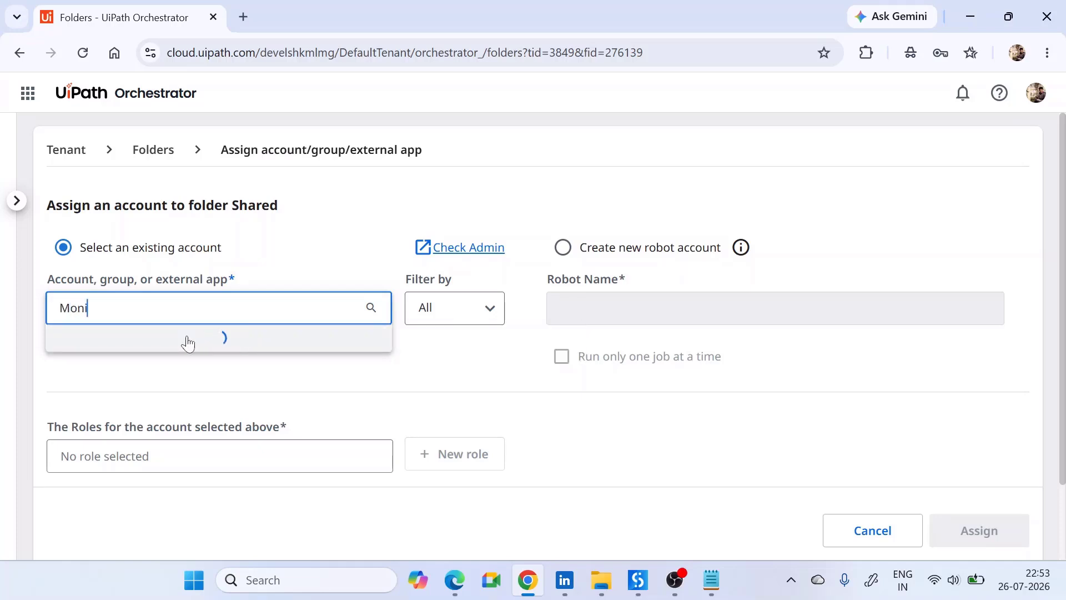
left_click(189, 340)
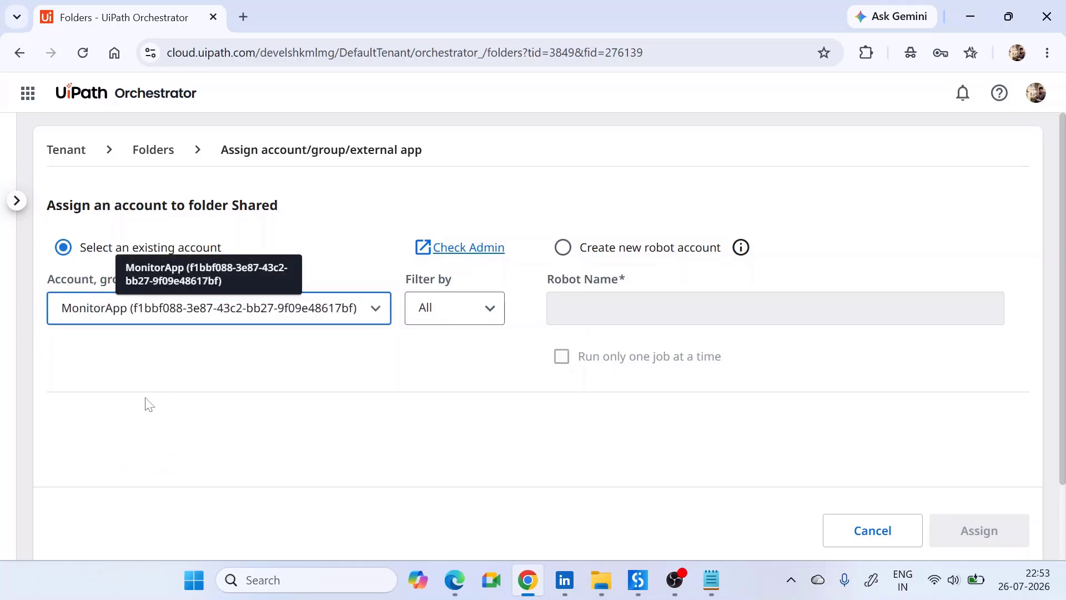
Choose the Folder Administrator role for MonitorApp and assign it to the Shared folder
left_click(107, 458)
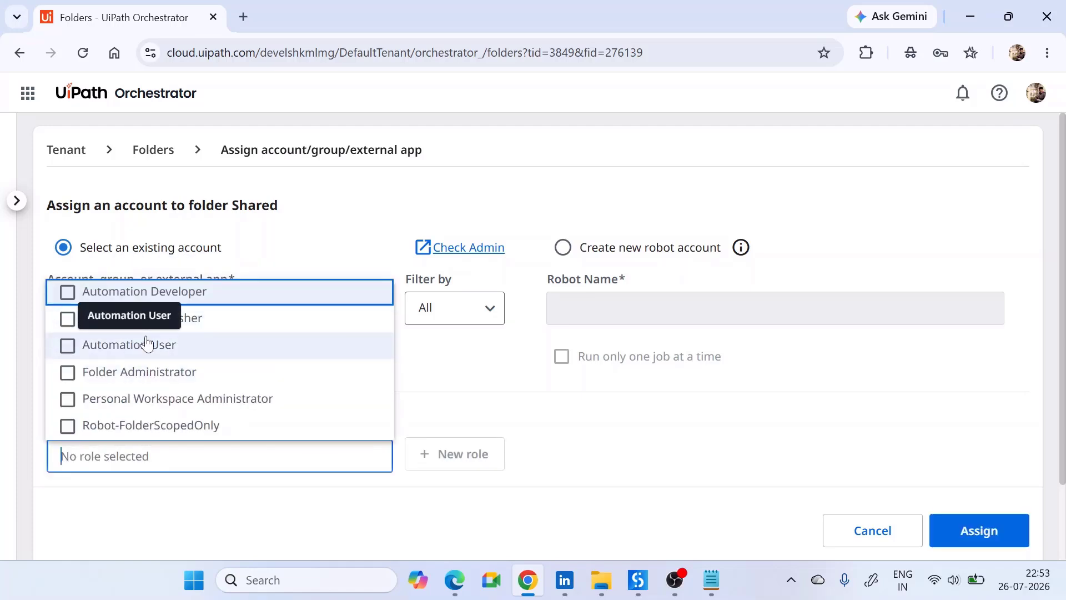
left_click(77, 379)
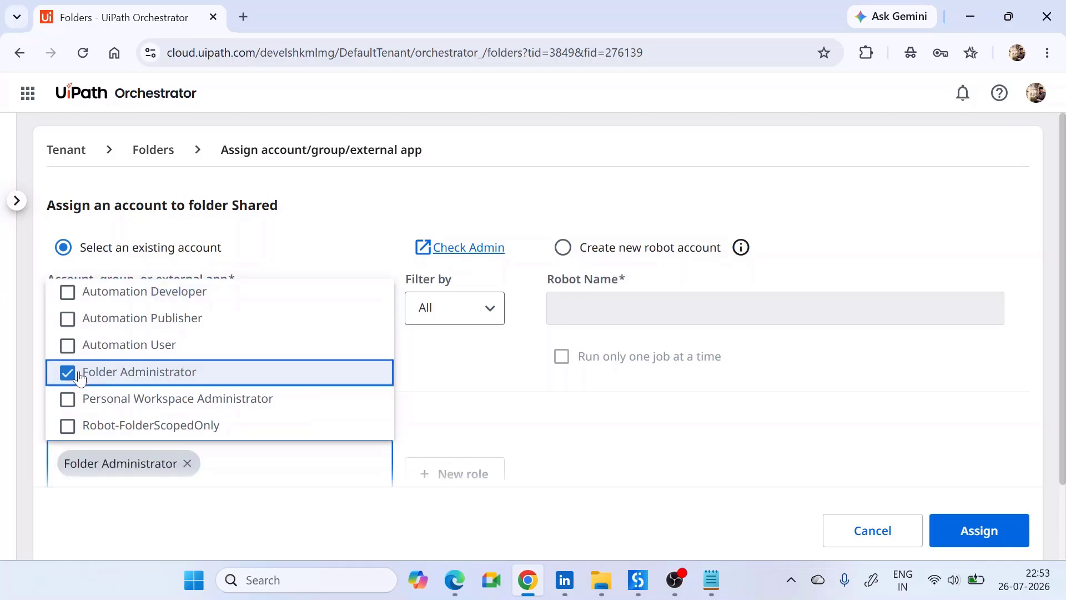
left_click(433, 452)
scroll(638, 440, "down", 2)
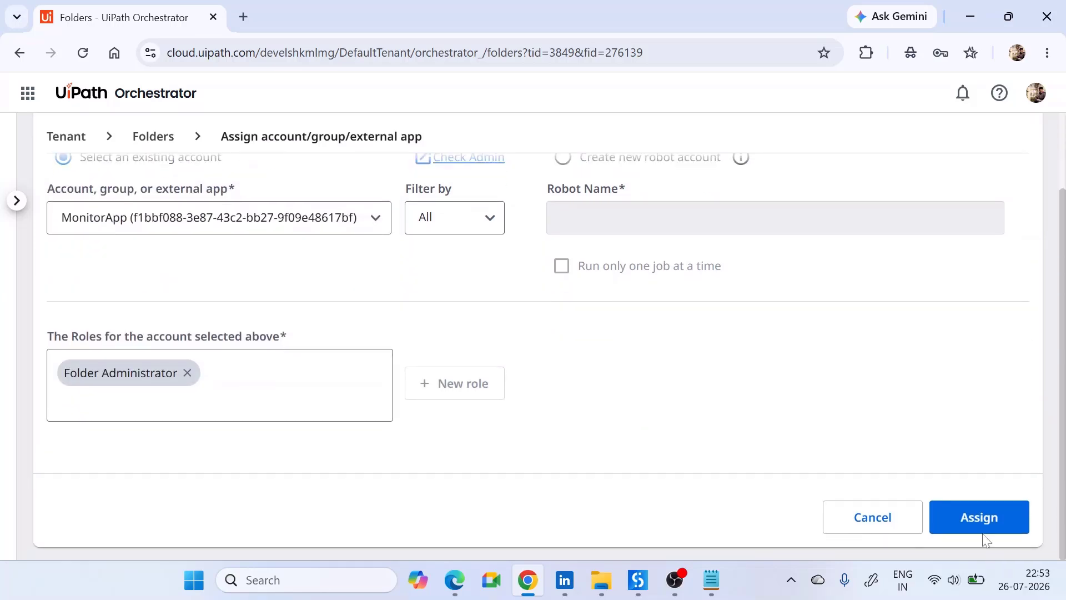
left_click(966, 530)
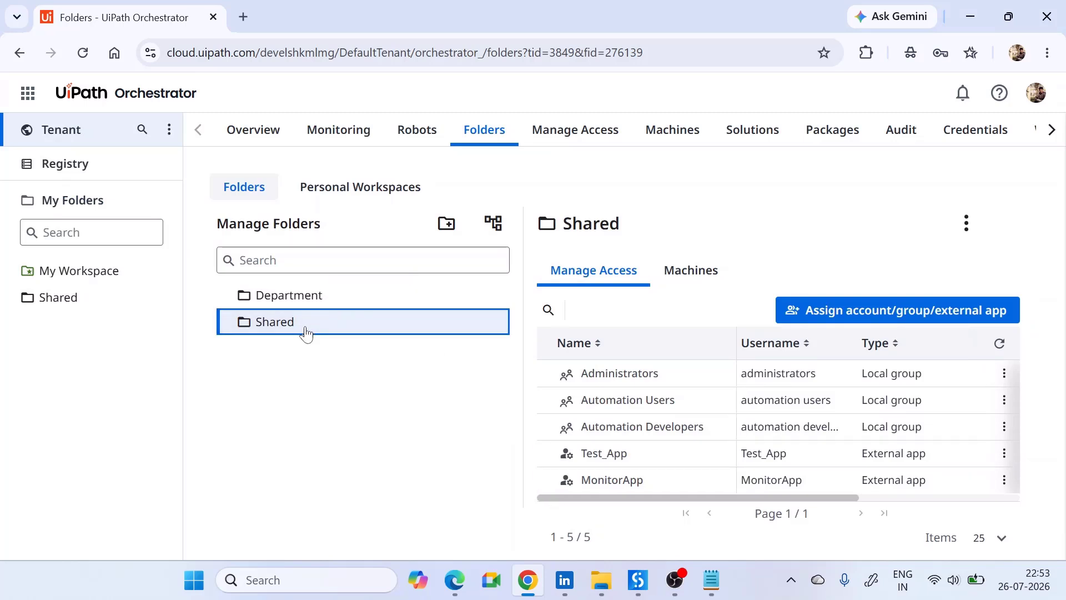
Check the MonitorApp entry in the Shared folder's access list
left_click_drag(637, 482, 492, 479)
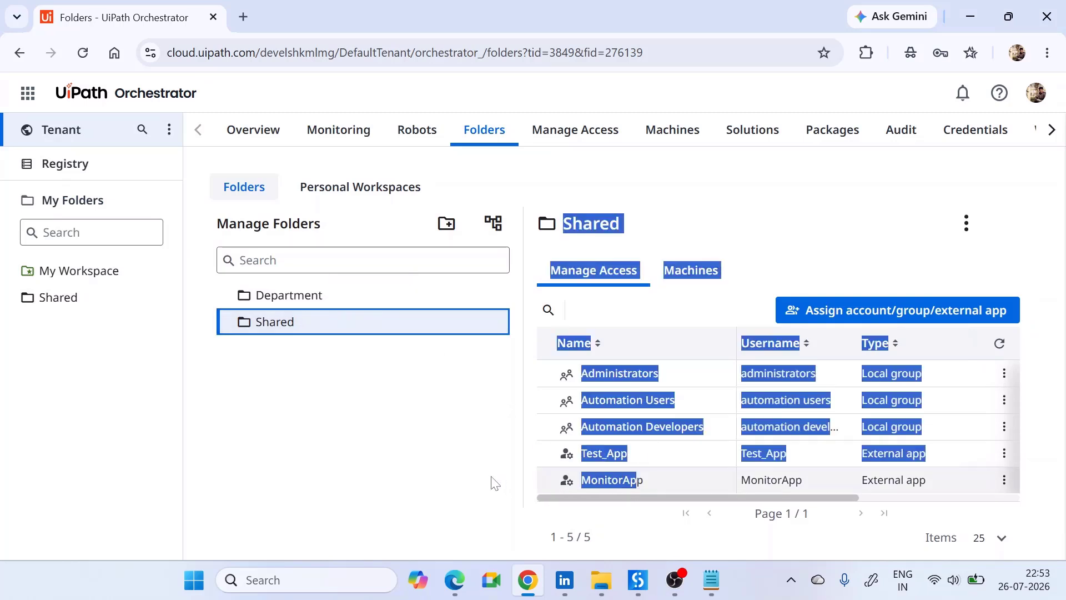
left_click(641, 489)
mouse_move(644, 480)
left_mouse_down()
mouse_move(583, 481)
mouse_move(651, 493)
left_mouse_up()
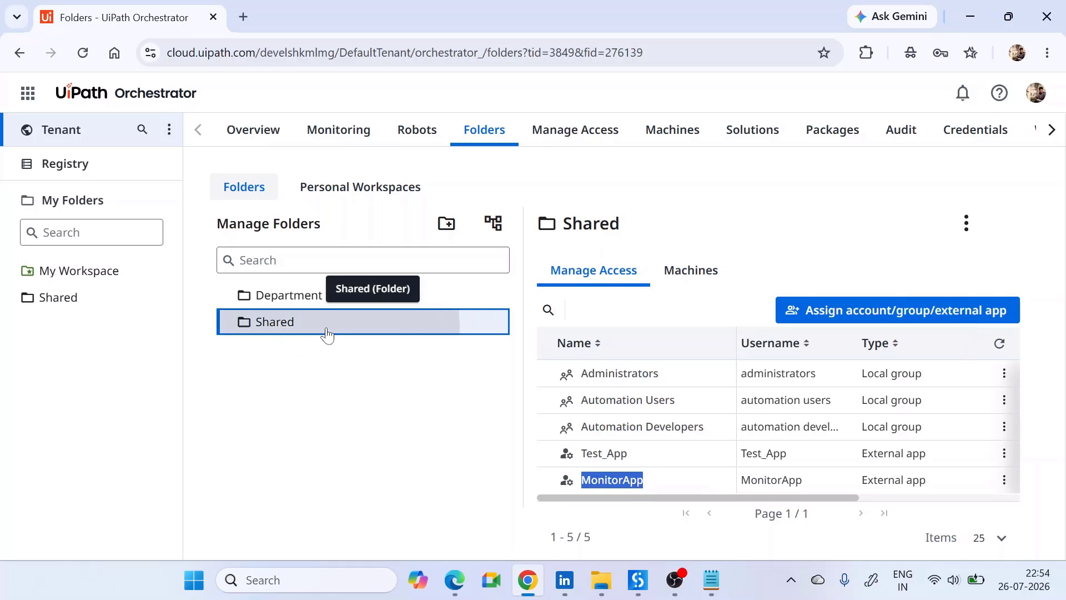
left_click(324, 144)
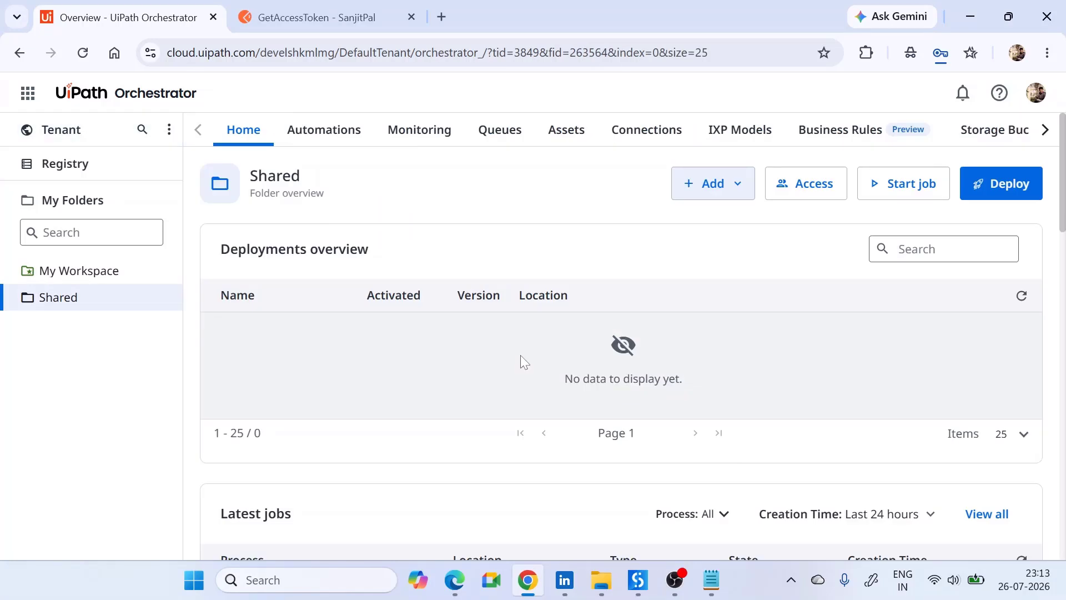
Switch to the GetAccessToken request in Postman and examine the base URL, organization name and token path of the IdentityTokenEndpoint variable
left_click(319, 16)
mouse_move(434, 211)
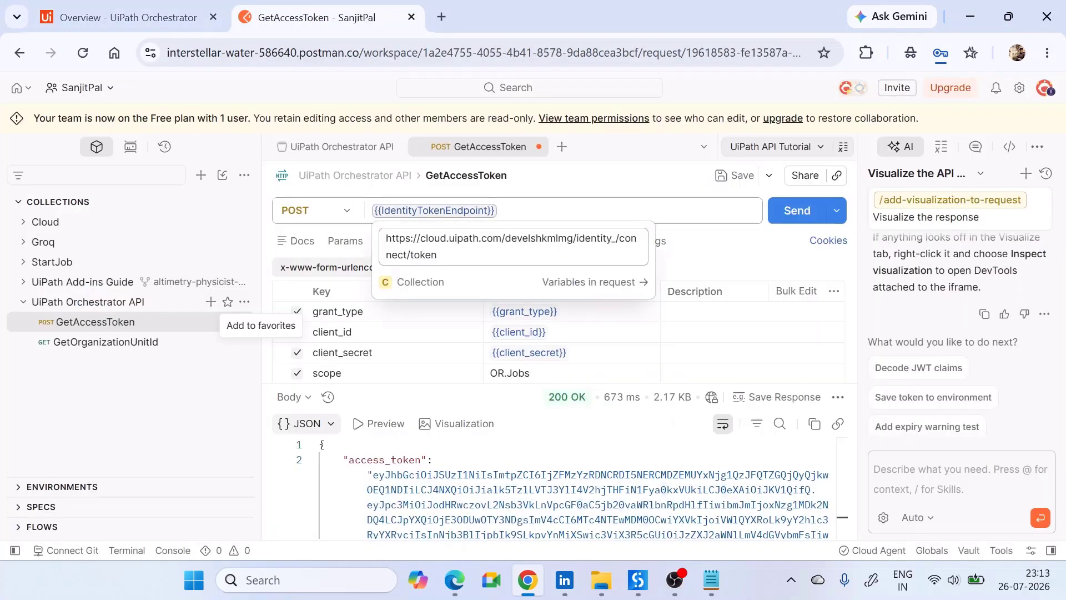
left_click_drag(438, 254, 386, 238)
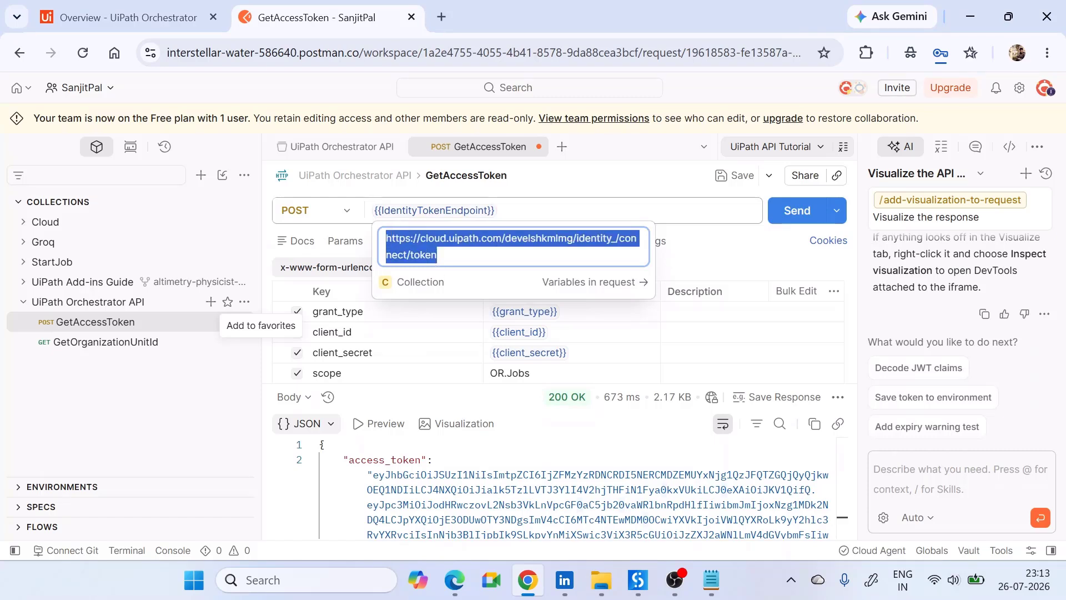
left_click(505, 238)
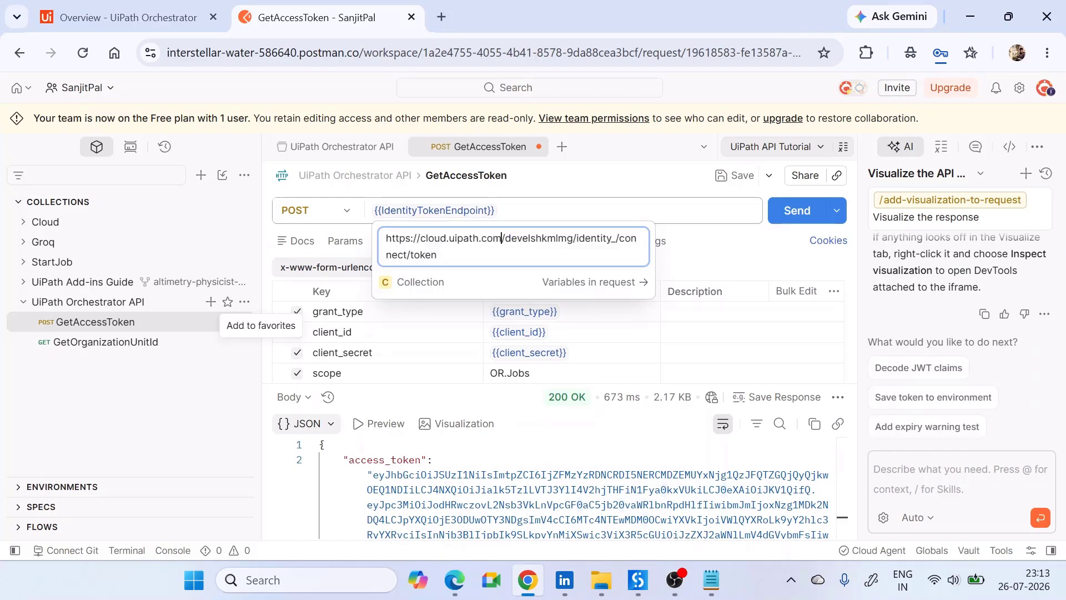
left_click_drag(505, 238, 392, 238)
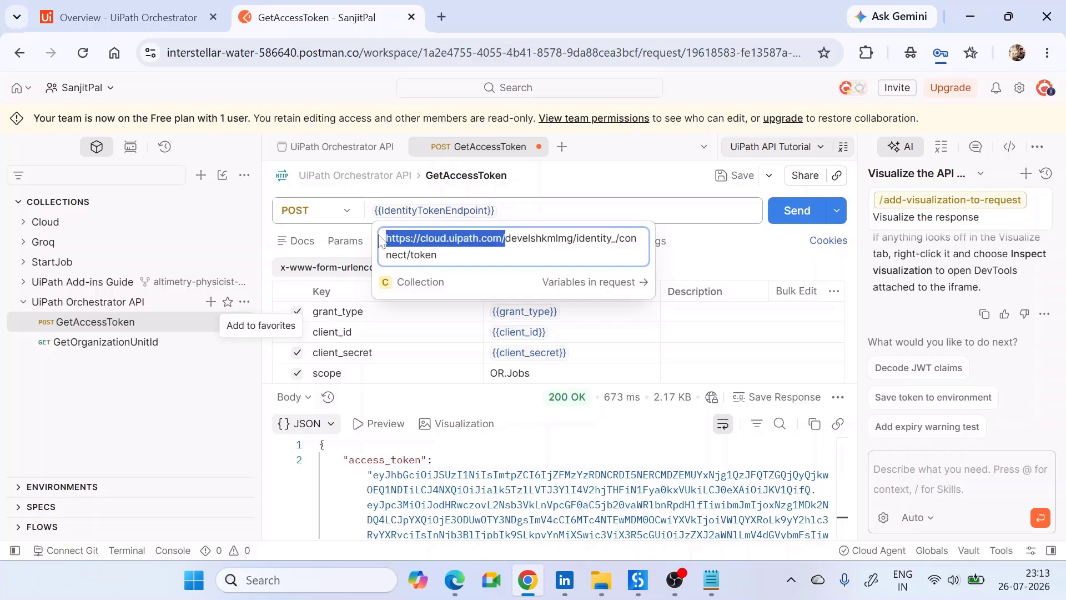
left_click(438, 255)
left_click_drag(506, 238, 573, 238)
left_click(576, 238)
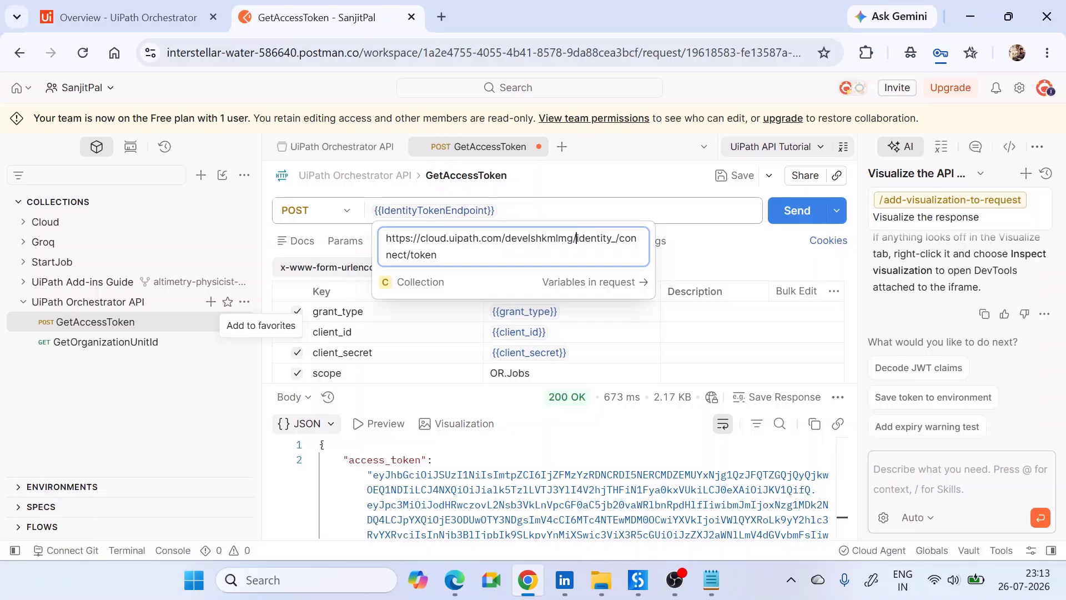
left_click_drag(575, 238, 439, 255)
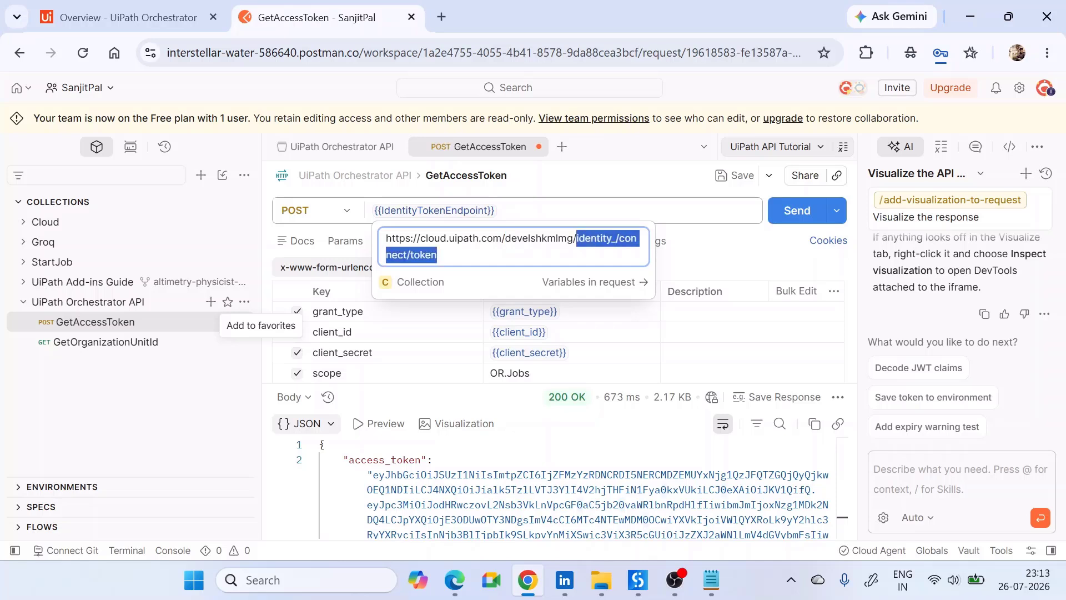
left_click(438, 255)
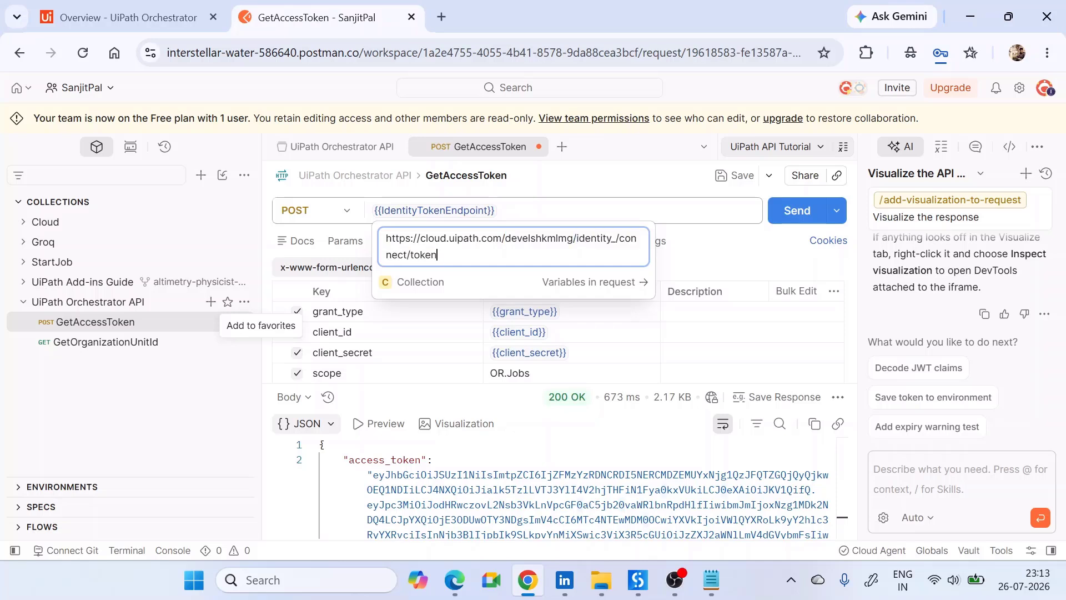
key("ctrl+a")
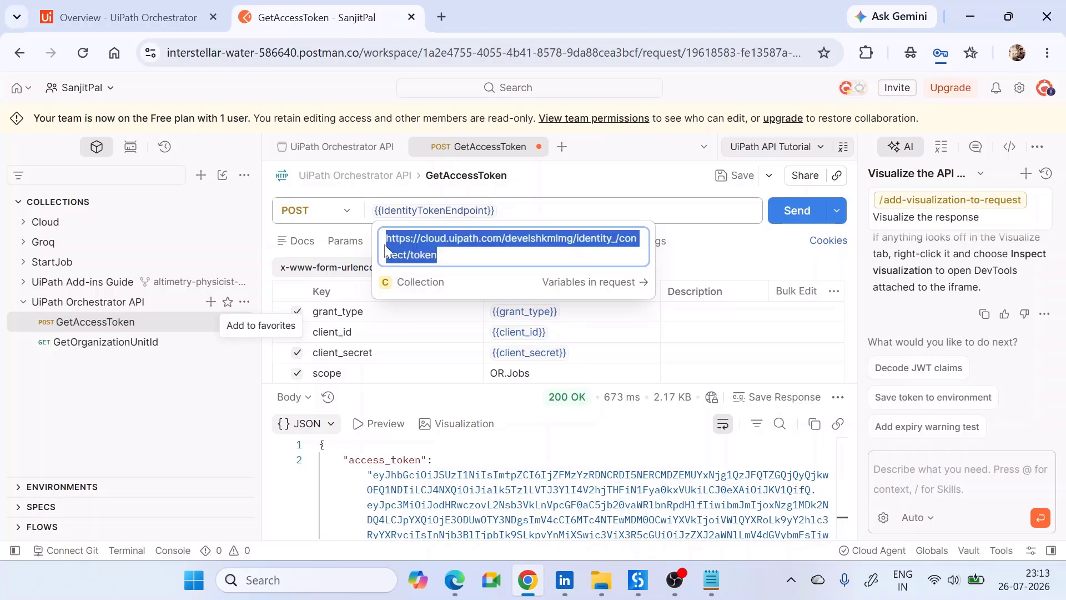
Close the endpoint variable's value and inspect the grant_type key and its variable value in the request body
left_click(428, 238)
left_click(521, 201)
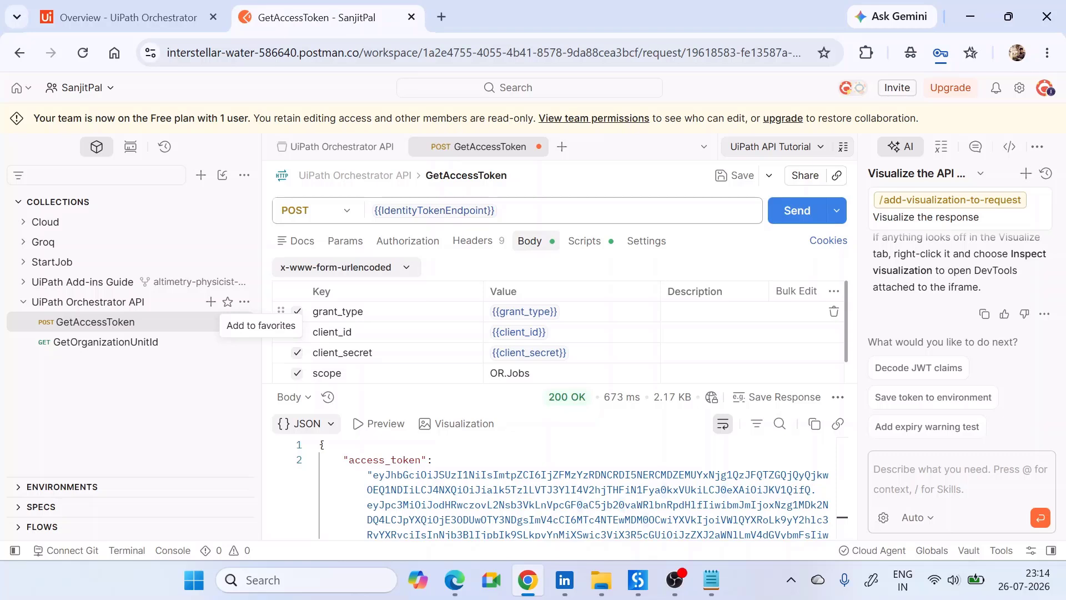
left_click(364, 312)
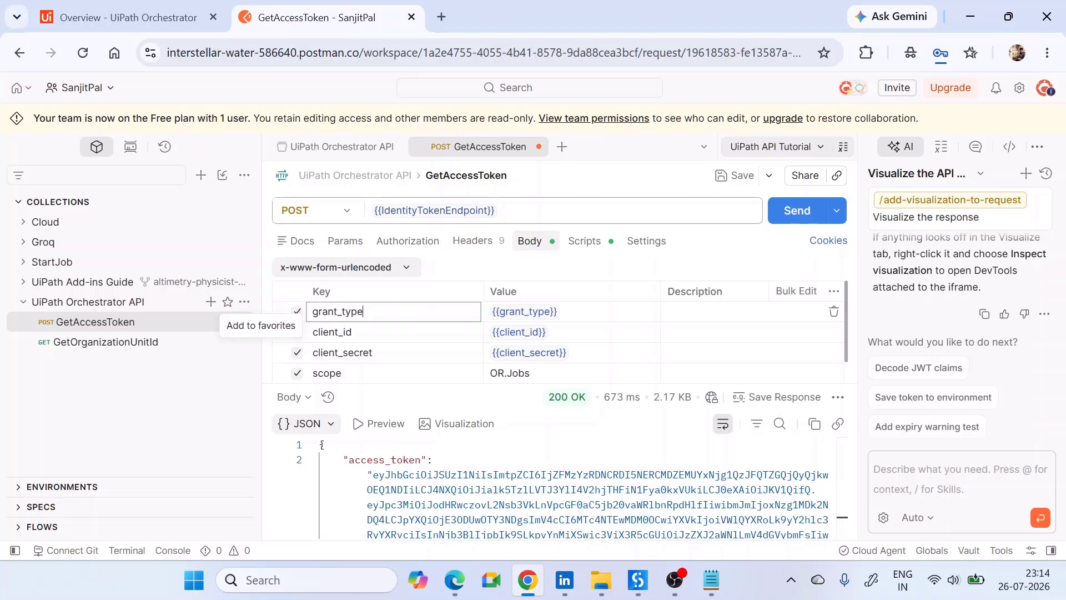
mouse_move(525, 312)
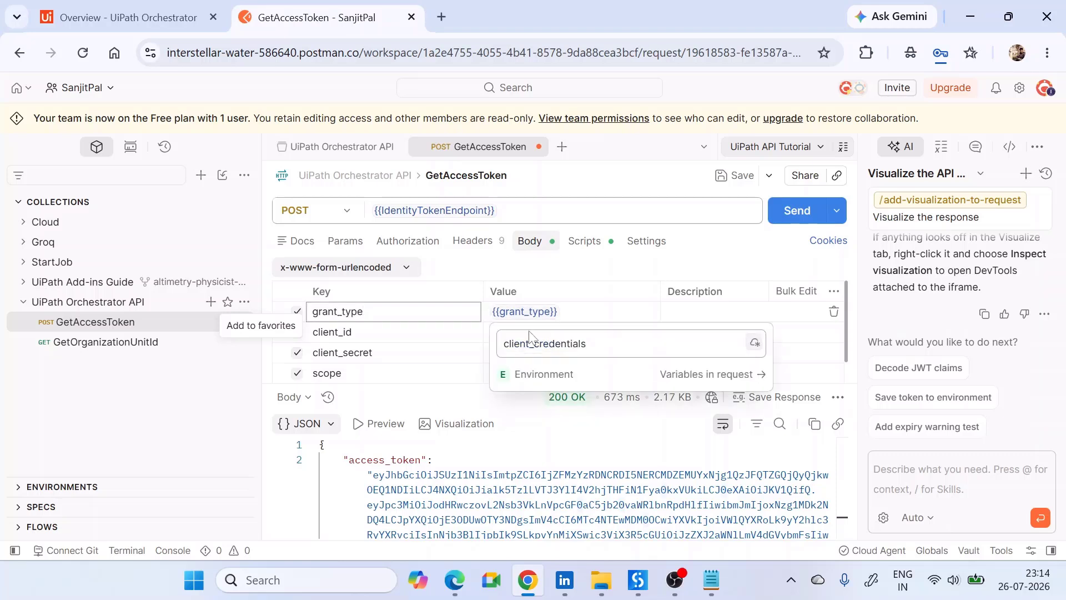
left_click_drag(588, 343, 500, 343)
left_click(597, 344)
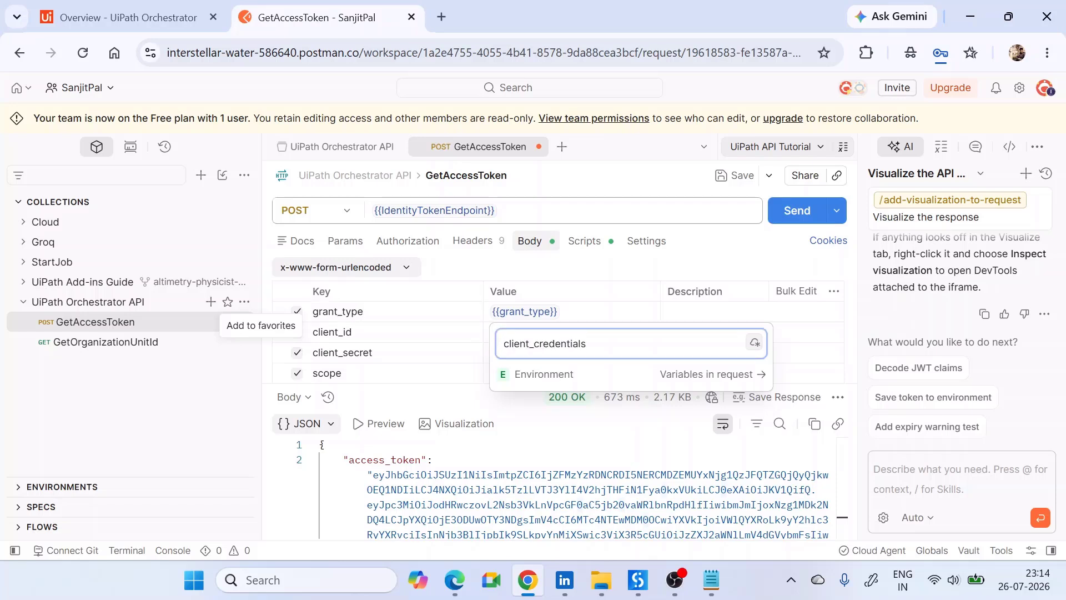
Review the client_id, client_secret and scope keys in the GetAccessToken request body
left_click(364, 332)
double_click(365, 333)
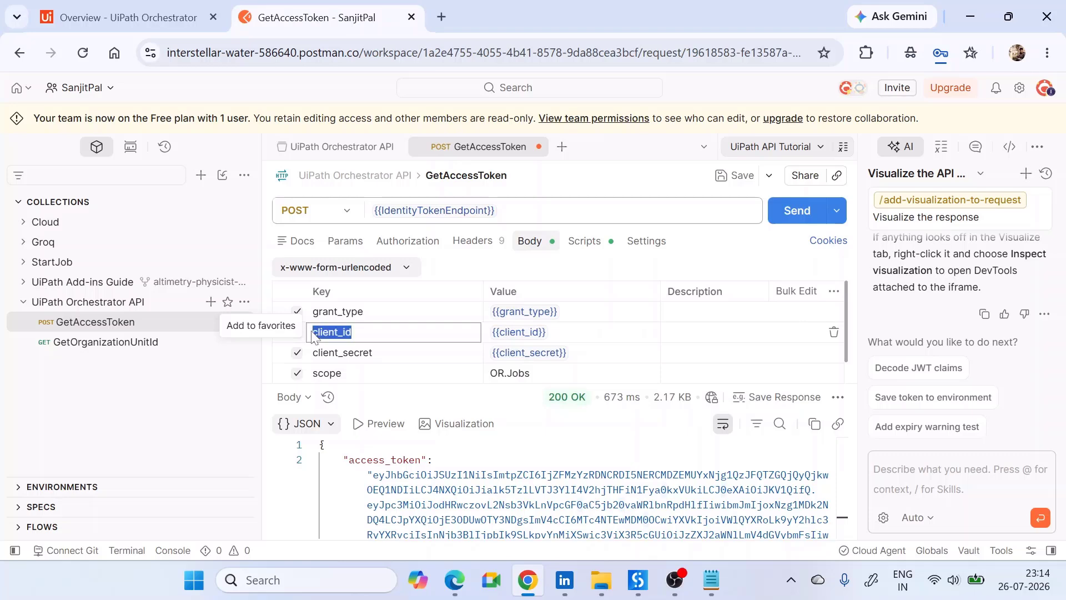
left_click(375, 352)
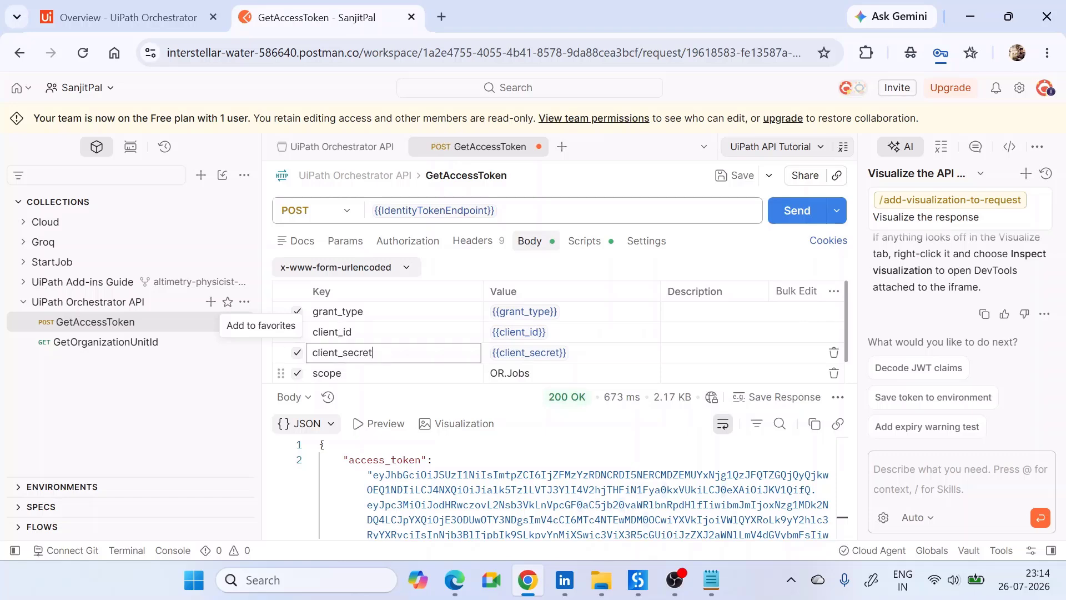
left_click(376, 373)
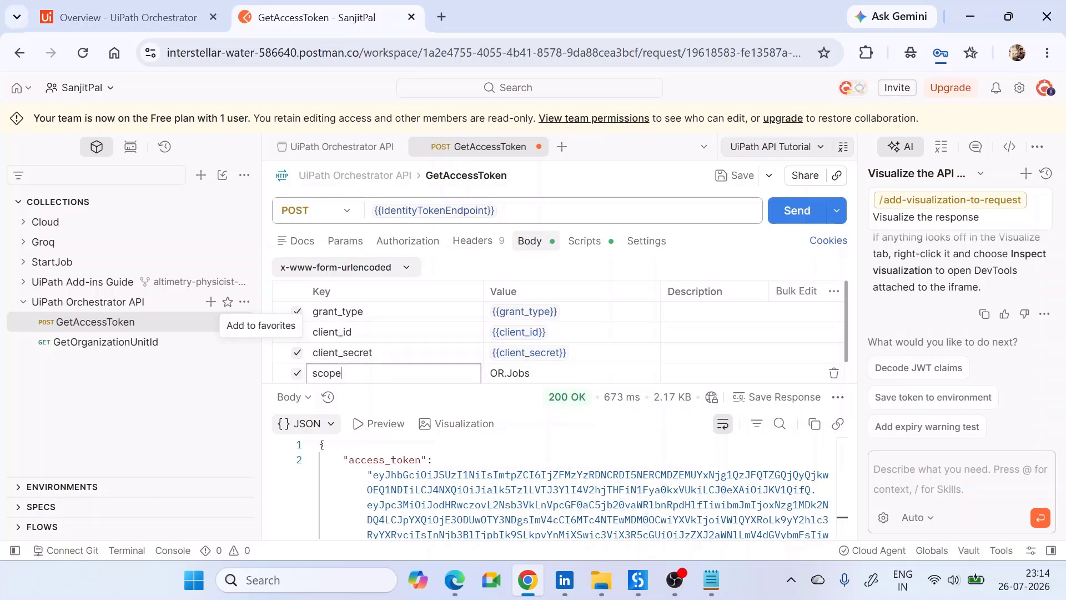
left_click_drag(342, 375, 300, 381)
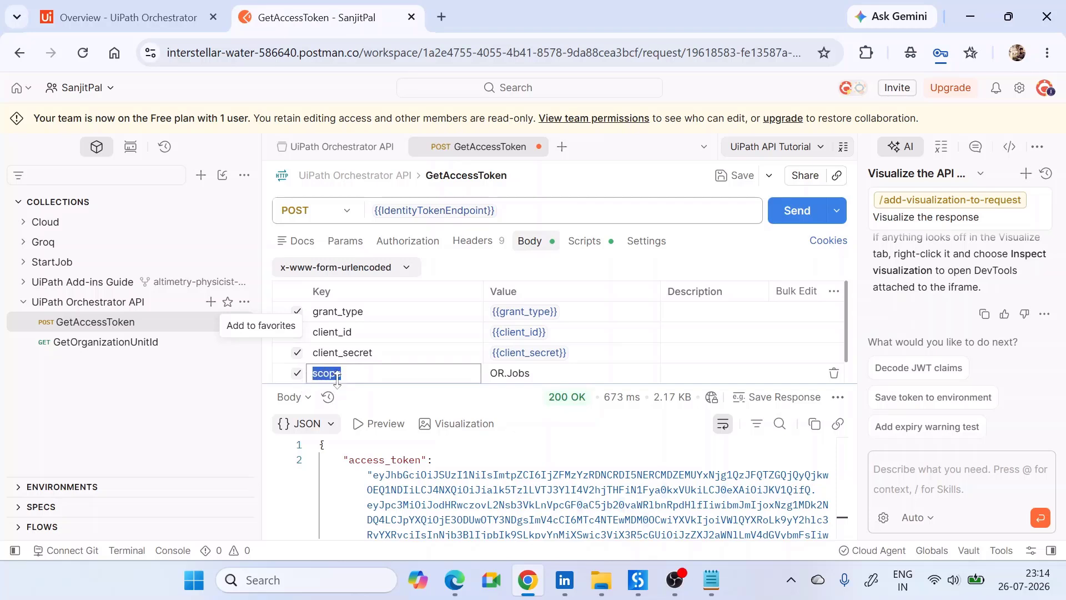
key("Right")
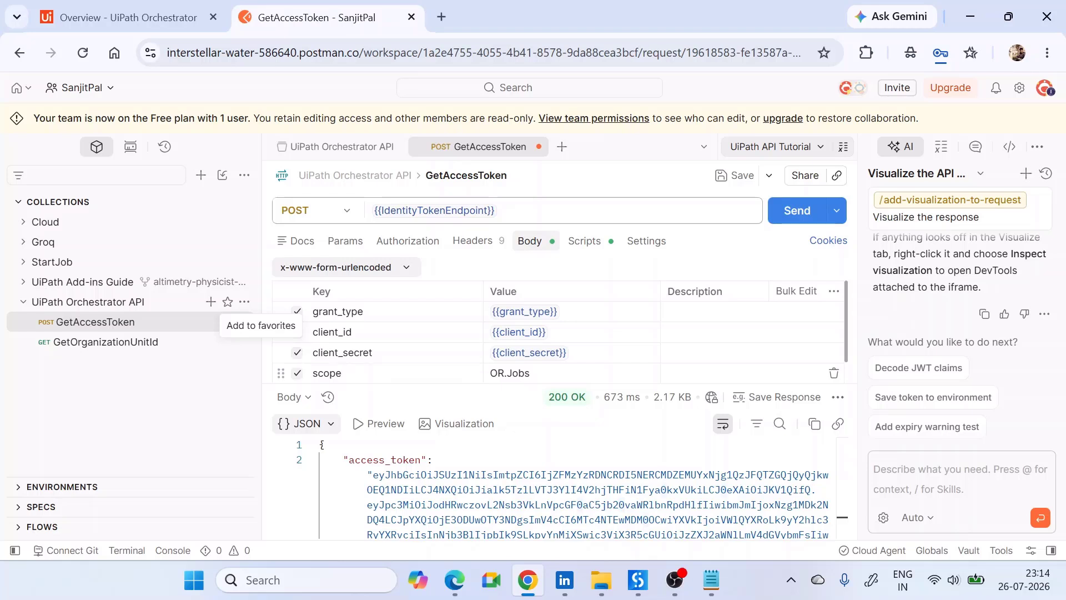
Examine the value given for the scope parameter in the request body
key("Tab")
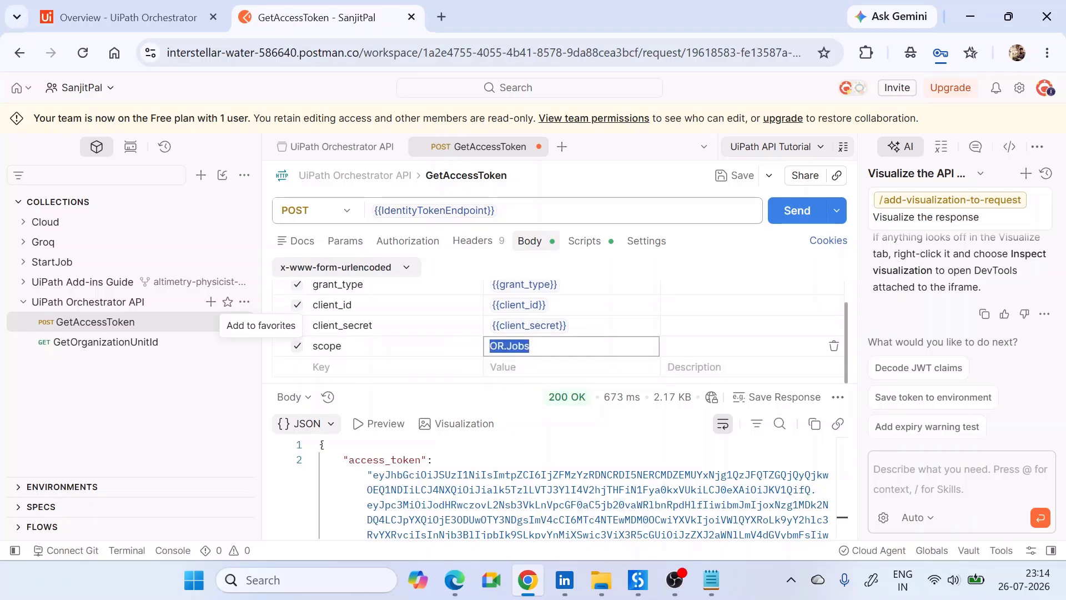
left_click(496, 346)
key("ctrl+a")
left_click(531, 346)
mouse_move(531, 346)
left_mouse_down()
mouse_move(490, 346)
mouse_move(531, 346)
left_mouse_up()
left_click(490, 346)
left_click(490, 346)
left_click(530, 346)
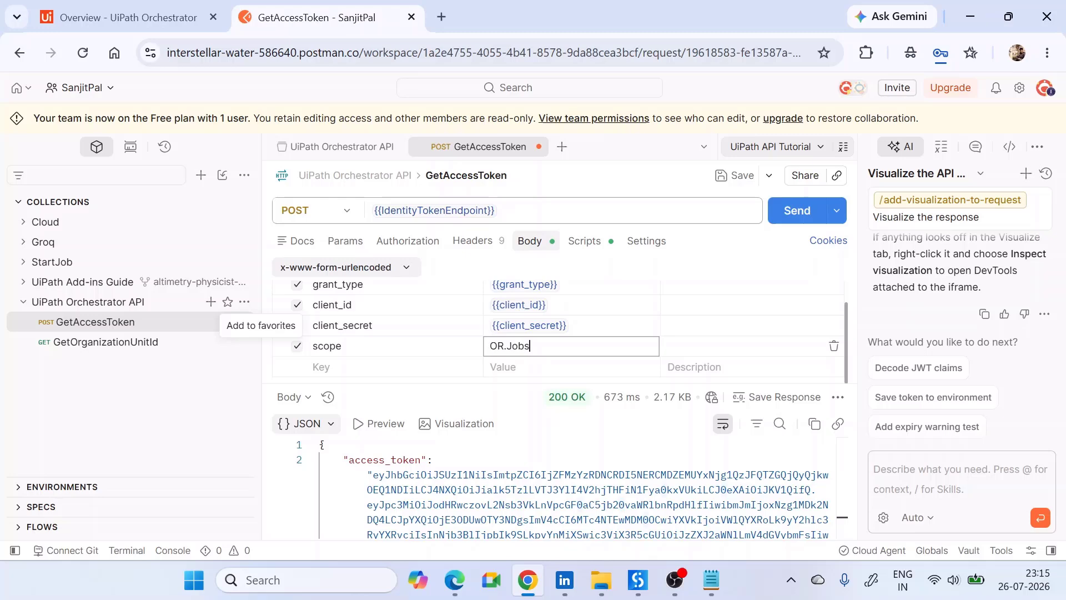
Send the GetAccessToken request and check the access_token and expires_in fields of the JSON response
left_click(783, 215)
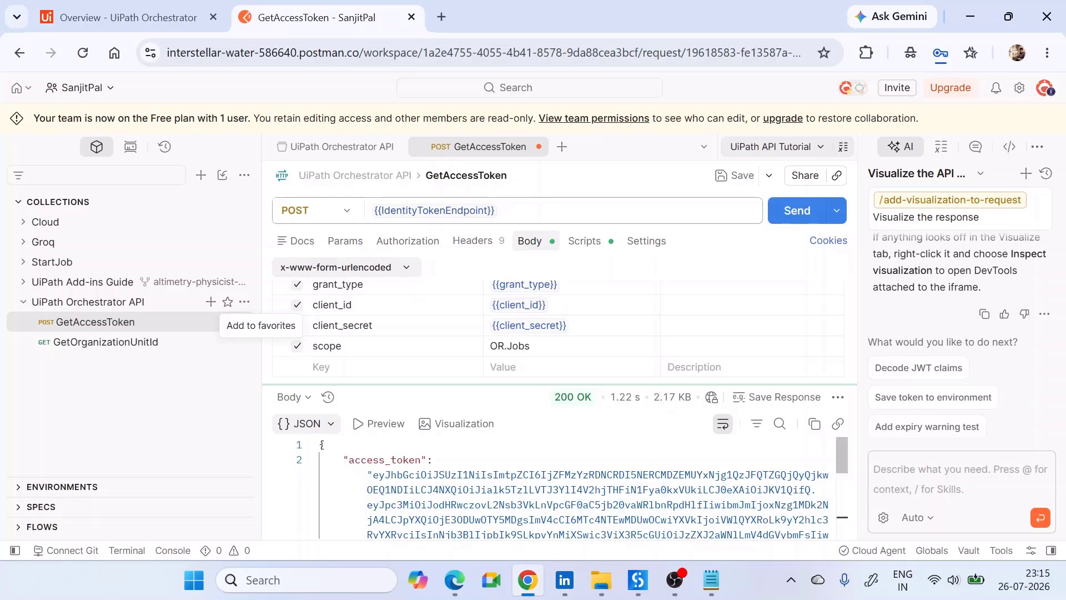
left_click_drag(368, 475, 572, 471)
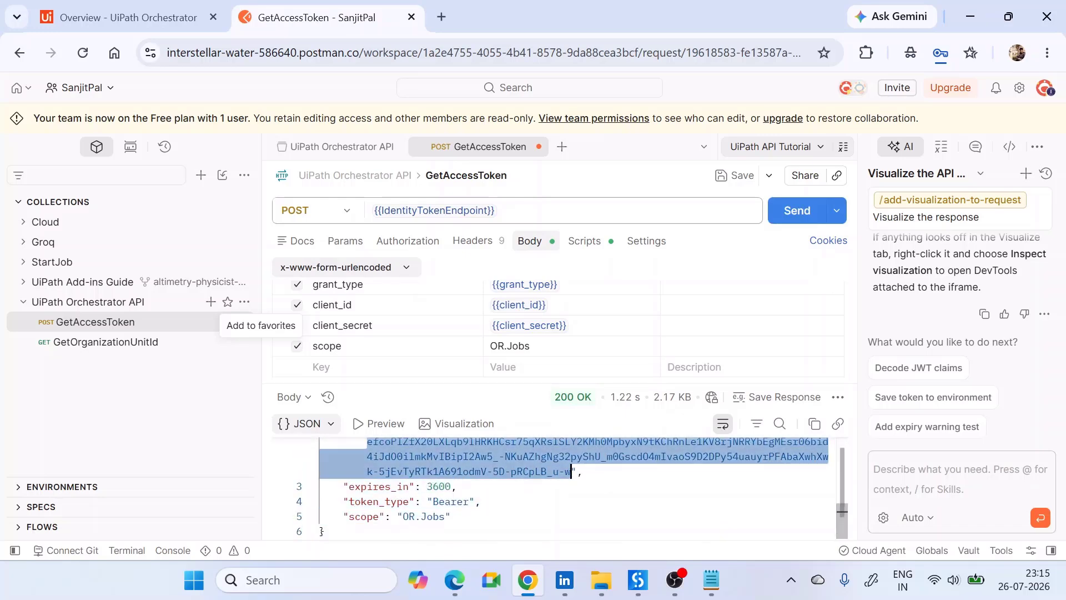
left_click(431, 486)
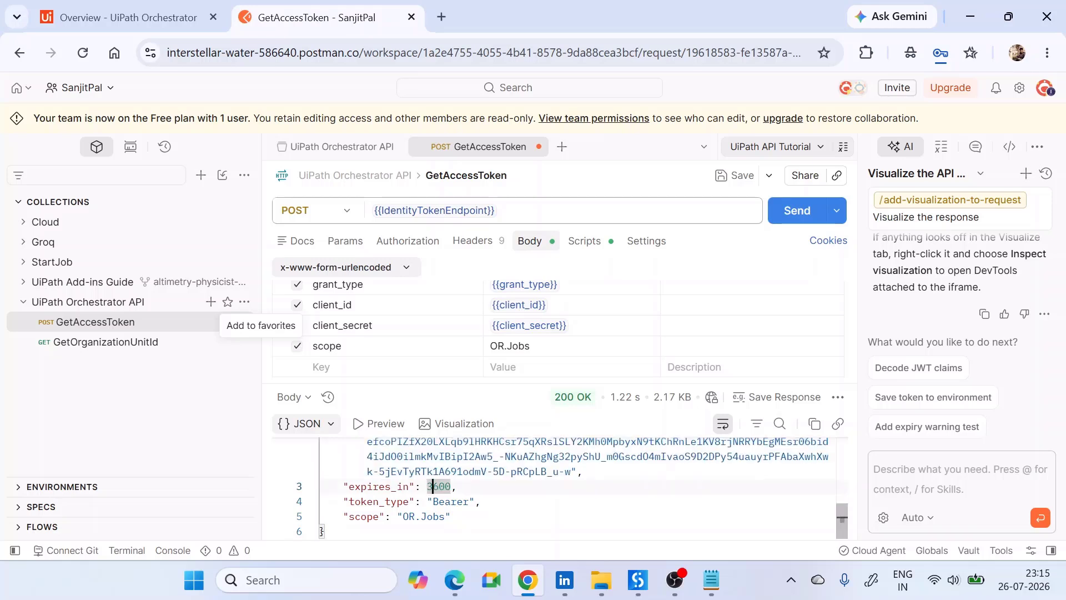
left_click_drag(427, 486, 450, 485)
left_click_drag(440, 486, 428, 486)
Examine the full access_token string in the response from its end back to its beginning
double_click(432, 471)
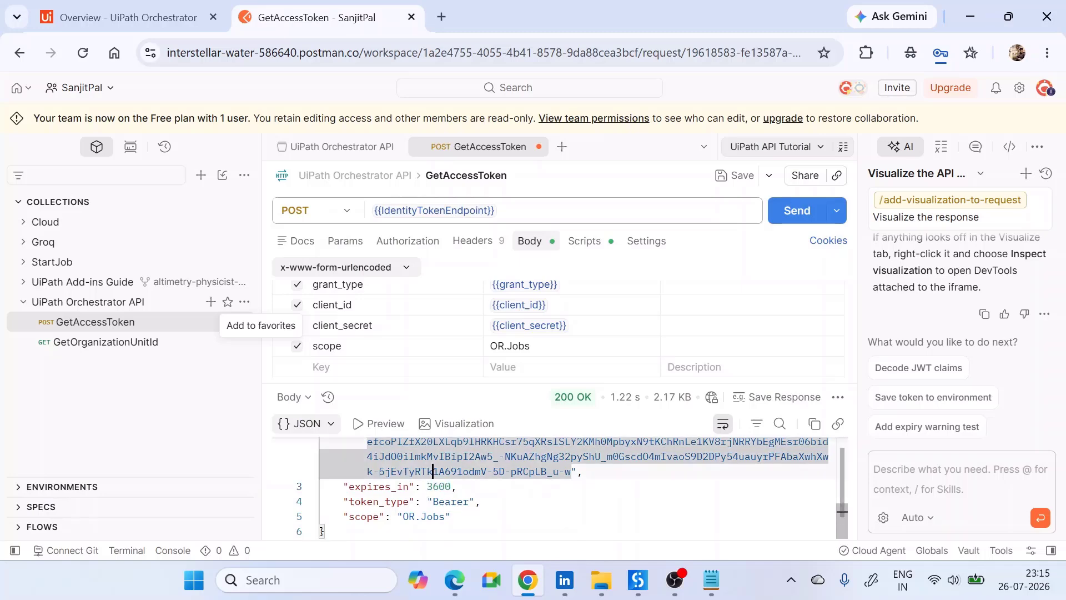
left_click_drag(574, 471, 373, 474)
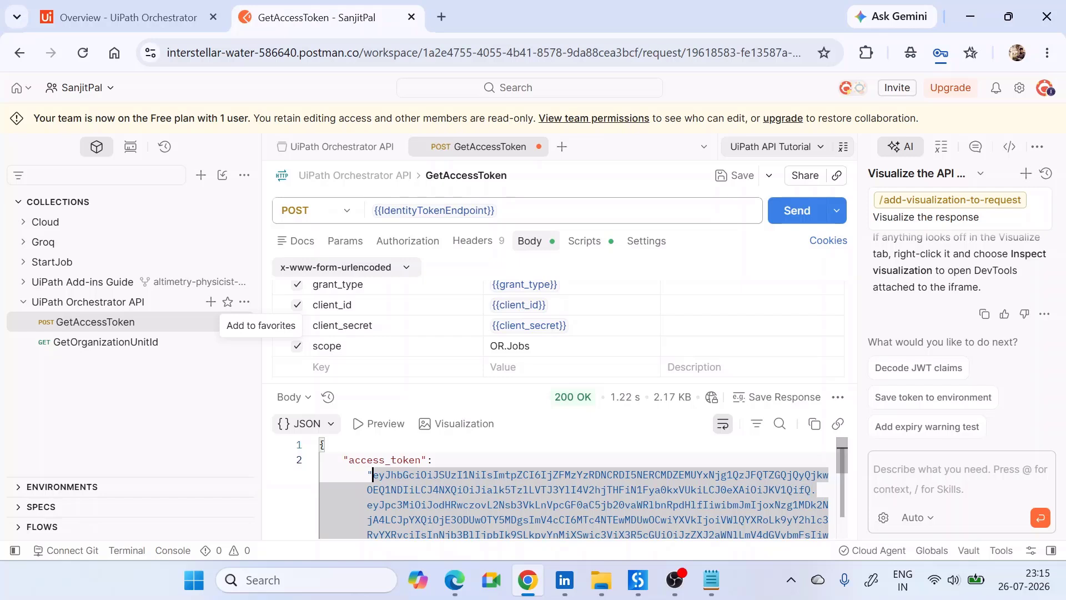
left_click_drag(373, 474, 397, 504)
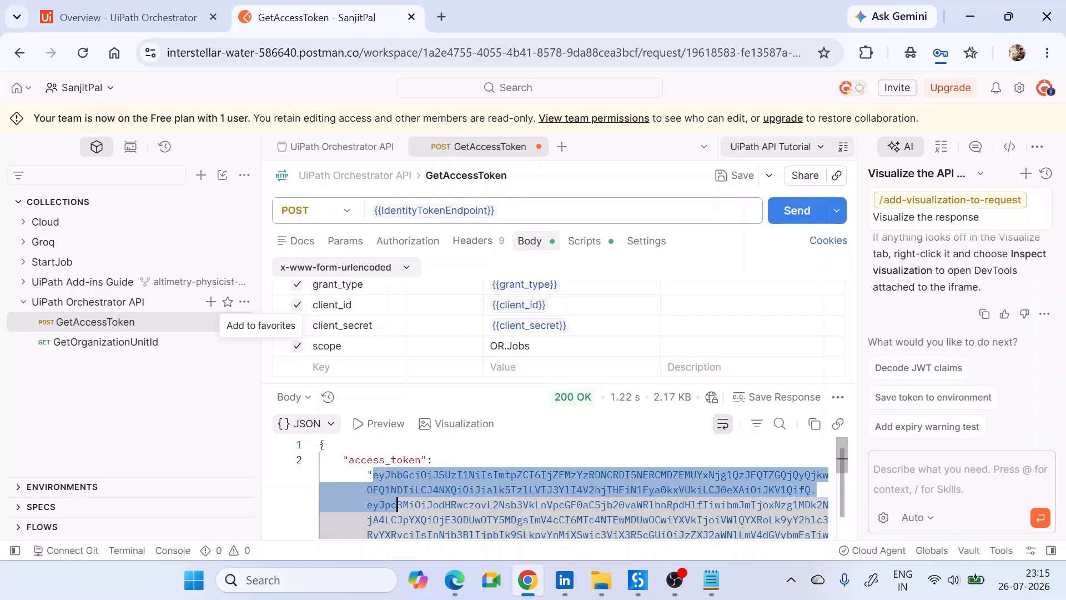
left_click(397, 504)
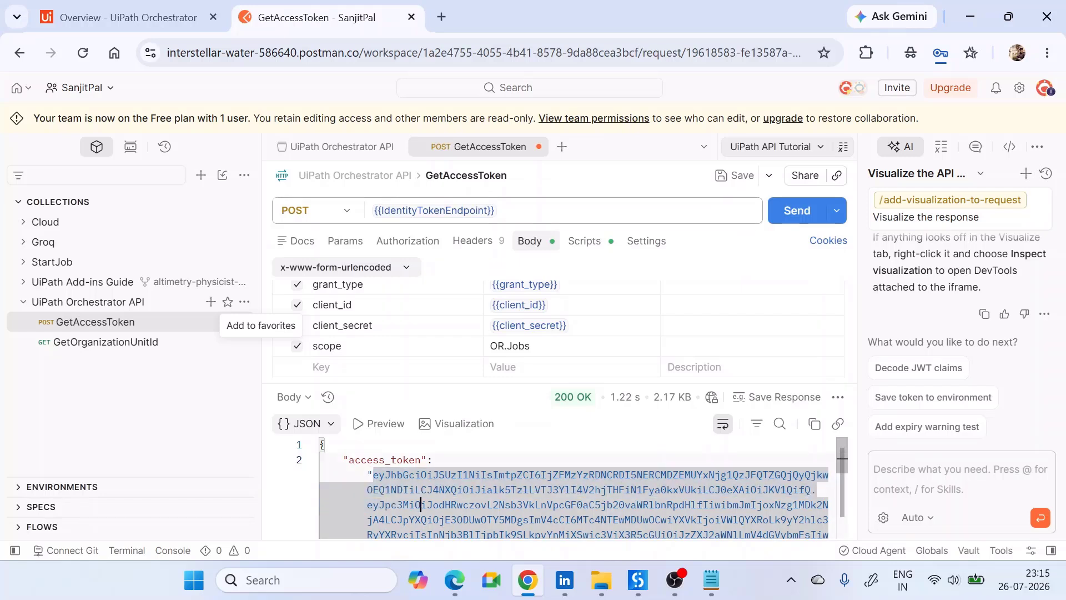
left_click_drag(408, 504, 607, 504)
left_click(488, 505)
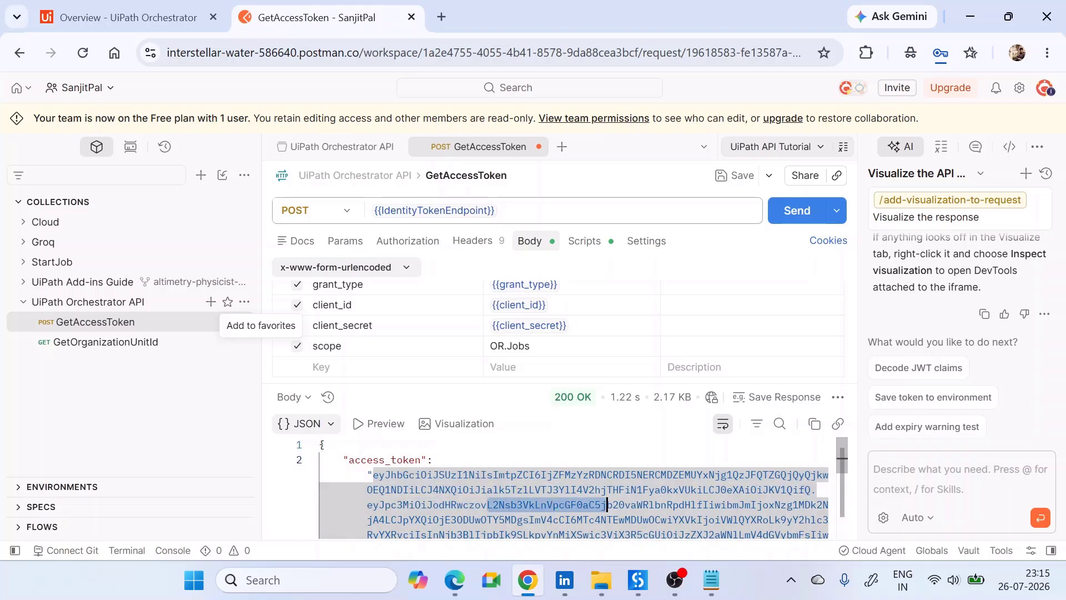
left_click_drag(451, 519, 577, 520)
left_click(600, 519)
Check the scope field at the end of the response and highlight the end of the access token
scroll(600, 519, "down", 1)
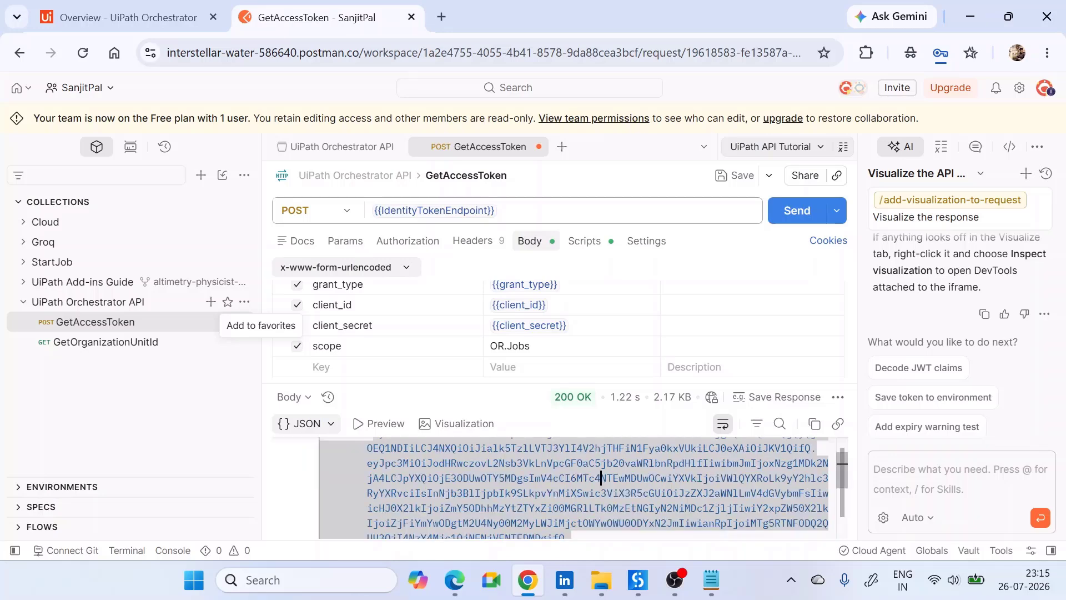
scroll(600, 478, "down", 5)
left_click_drag(446, 516, 403, 516)
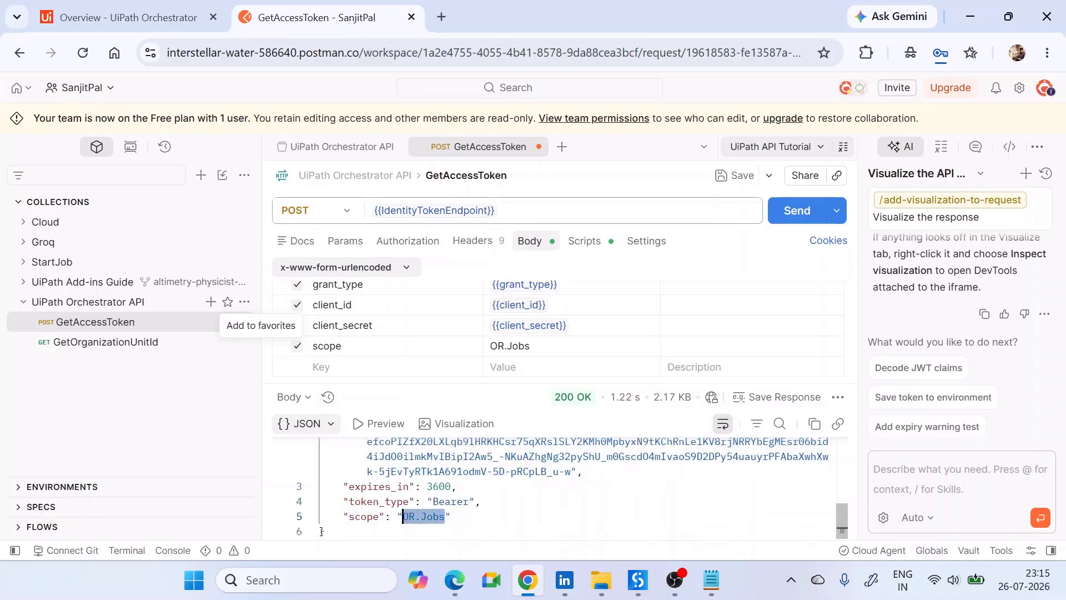
left_click_drag(572, 472, 355, 439)
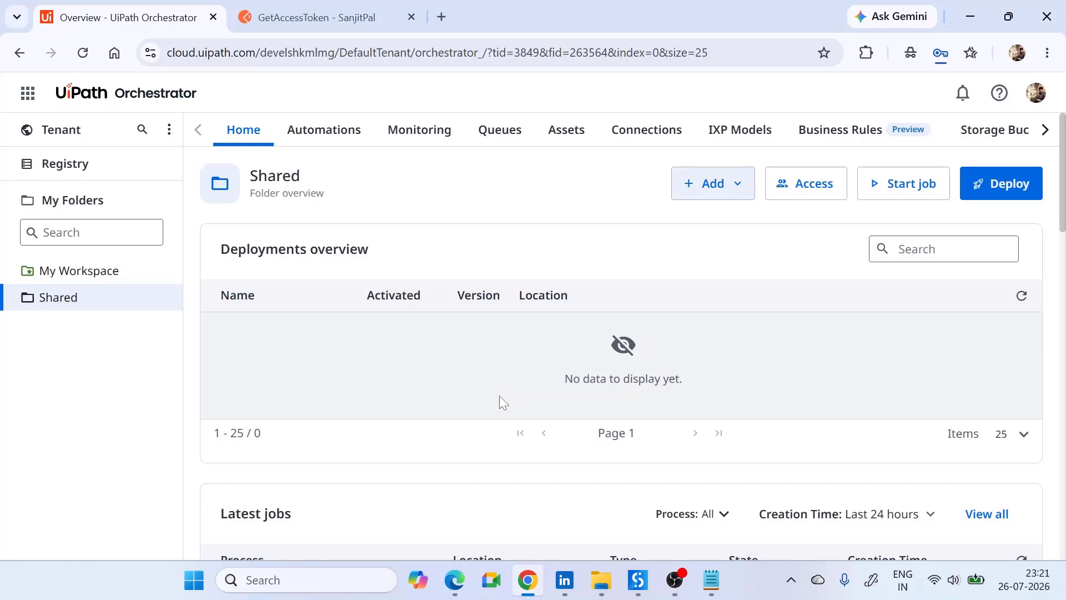